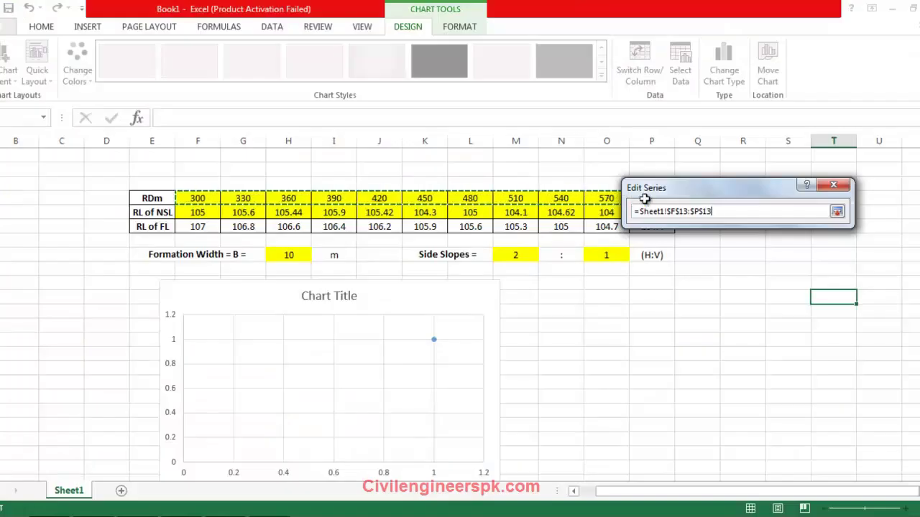
- Set the series Y values to F14:P14 and name the series 'RL of NSL'
{"action": "key", "text": "Return"}
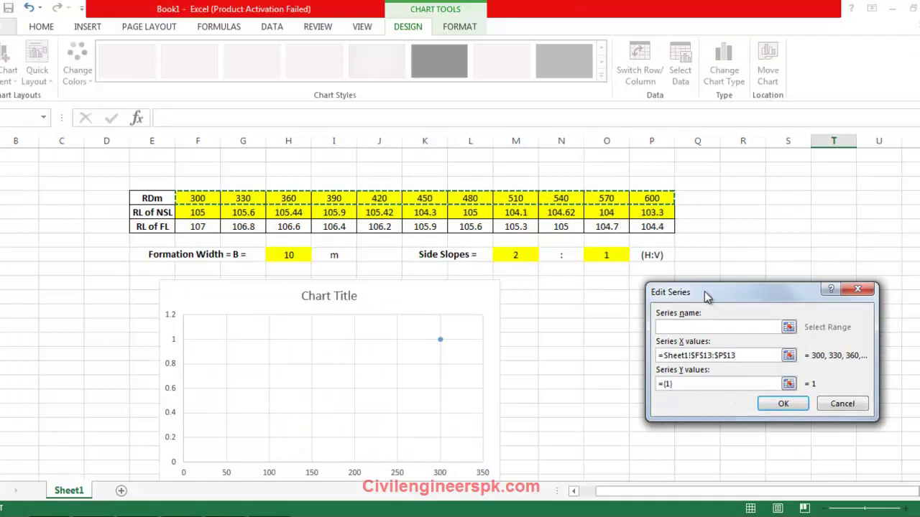
{"action": "left_click", "coordinate": [700, 388]}
{"action": "key", "text": "BackSpace"}
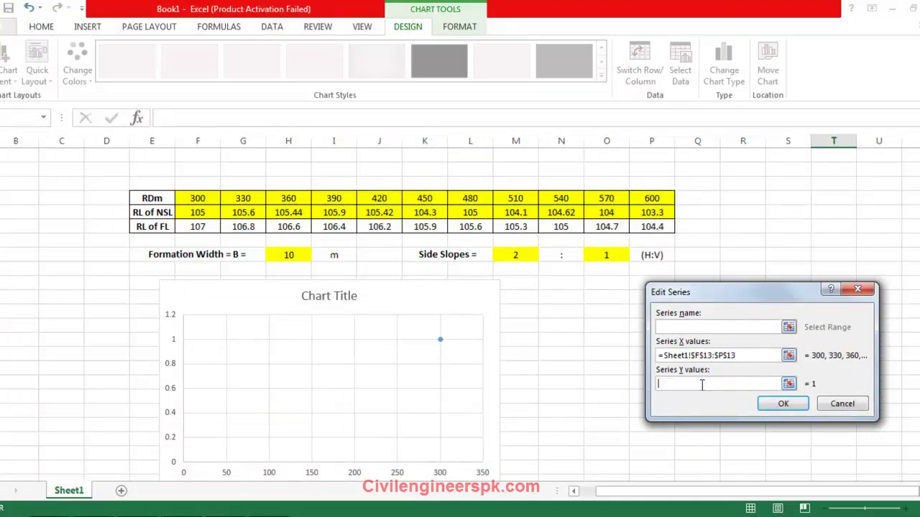
{"action": "left_click", "coordinate": [789, 384]}
{"action": "left_click_drag", "start_coordinate": [198, 214], "coordinate": [648, 212]}
{"action": "left_click", "coordinate": [861, 316]}
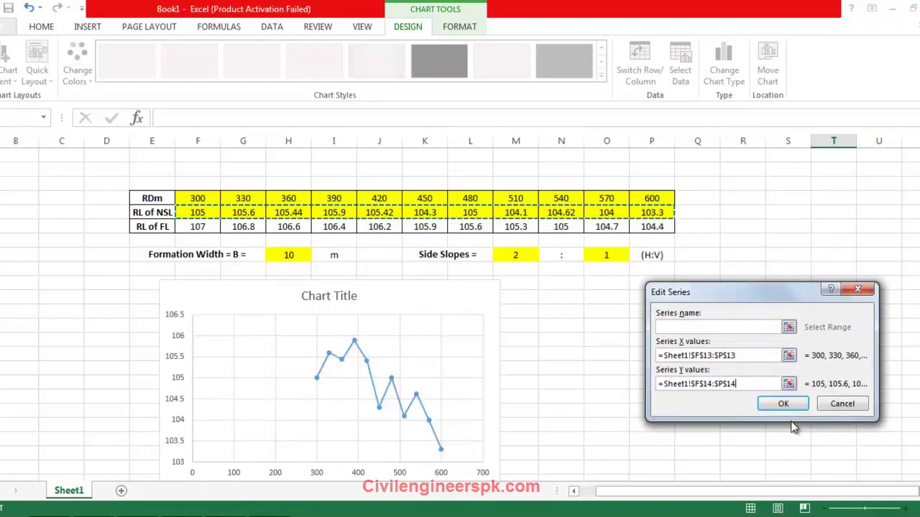
{"action": "left_click", "coordinate": [727, 328]}
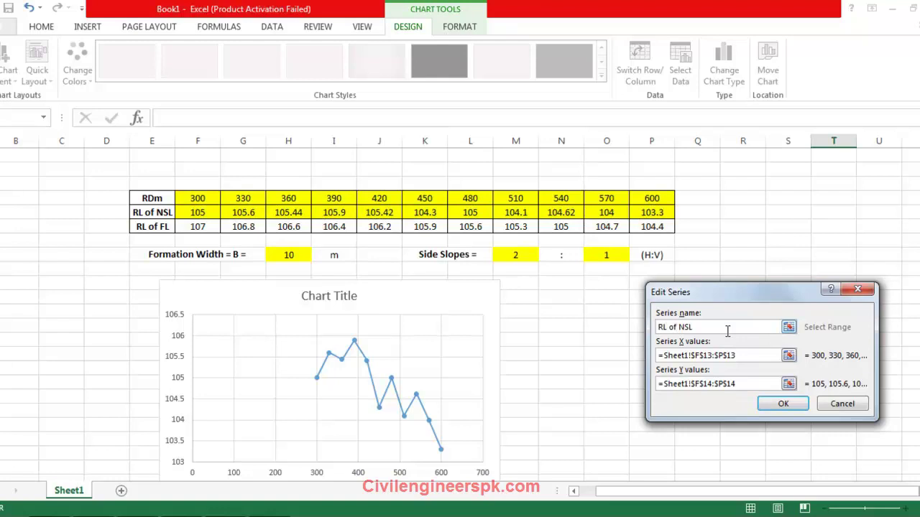
{"action": "type", "text": "RL of NSL"}
{"action": "left_click", "coordinate": [783, 404]}
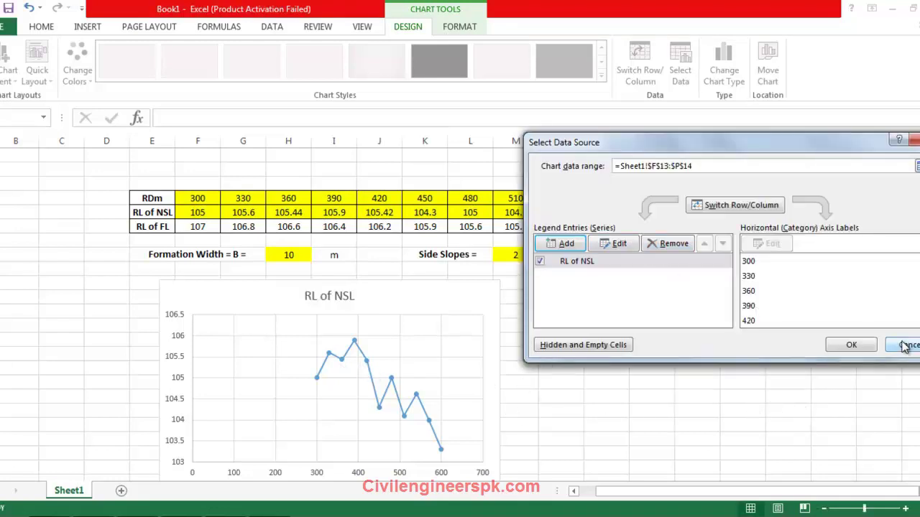
- Add a series 'RL of FL' with X values F13:P13 and Y values F15:P15
{"action": "left_click", "coordinate": [566, 244]}
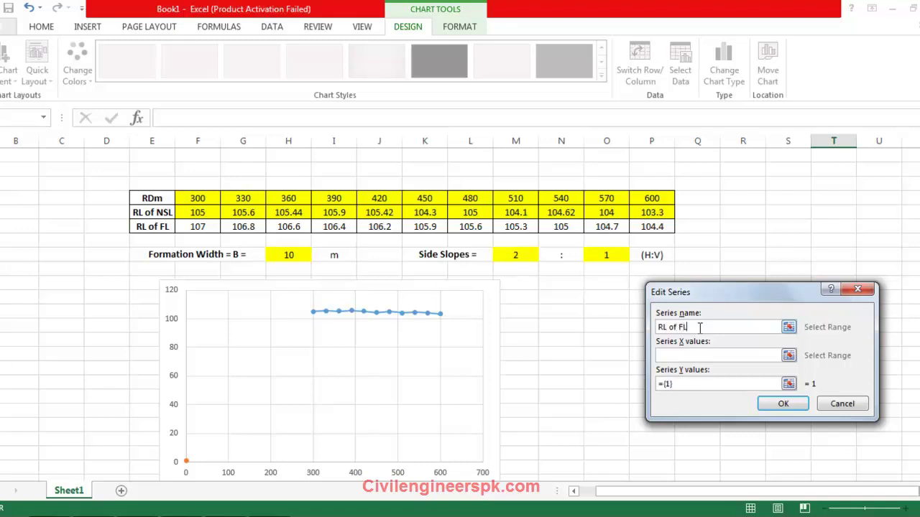
{"action": "left_click", "coordinate": [741, 361]}
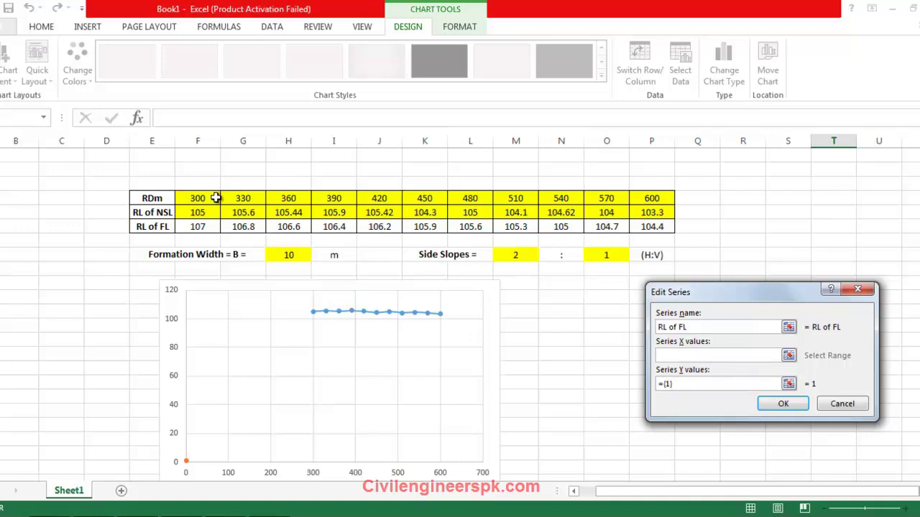
{"action": "left_click_drag", "start_coordinate": [216, 198], "coordinate": [656, 198]}
{"action": "key", "text": "Tab"}
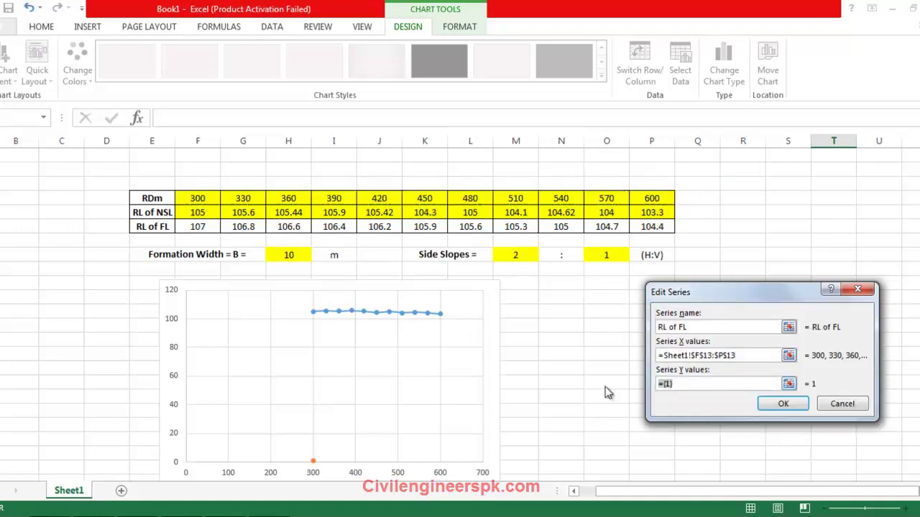
{"action": "key", "text": "BackSpace"}
{"action": "left_click", "coordinate": [788, 384]}
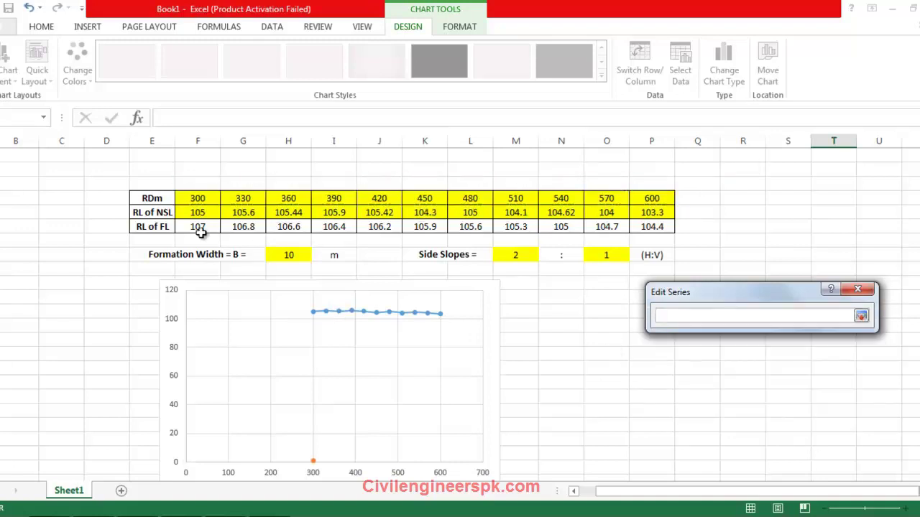
{"action": "left_click_drag", "start_coordinate": [201, 231], "coordinate": [655, 229]}
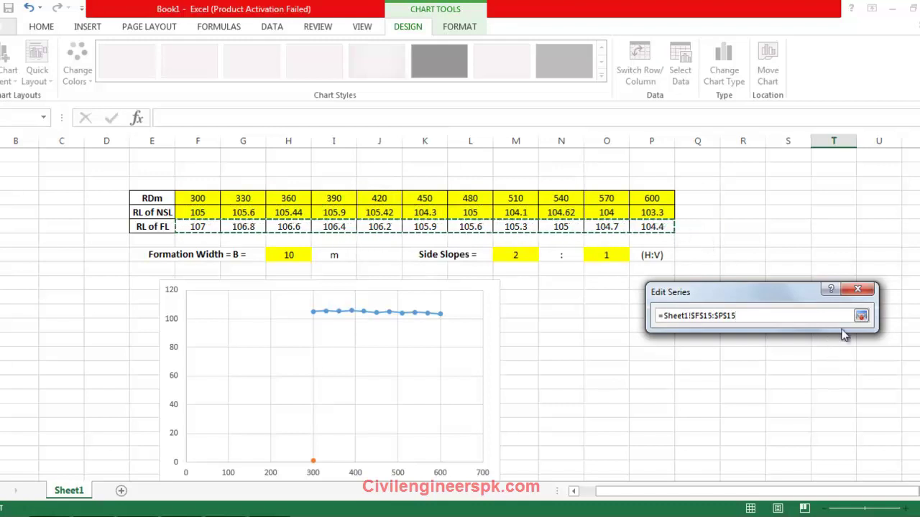
{"action": "left_click", "coordinate": [861, 316]}
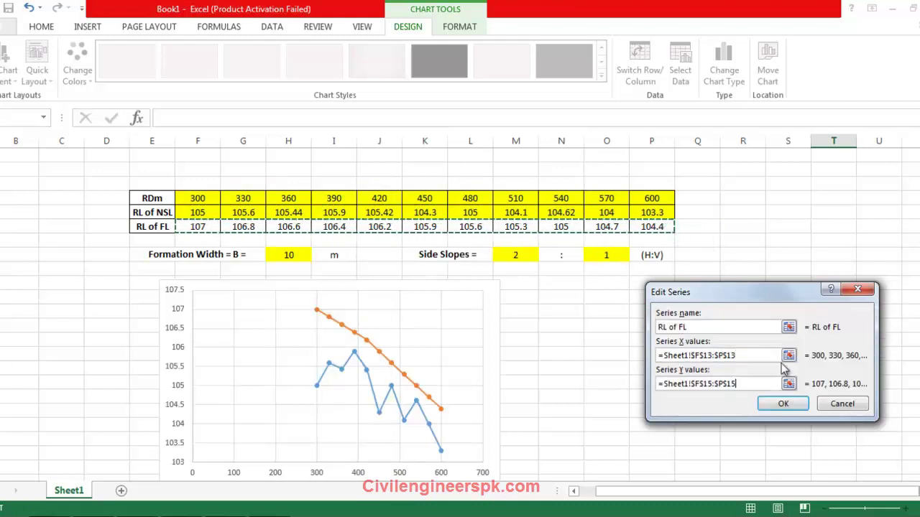
{"action": "left_click", "coordinate": [768, 405]}
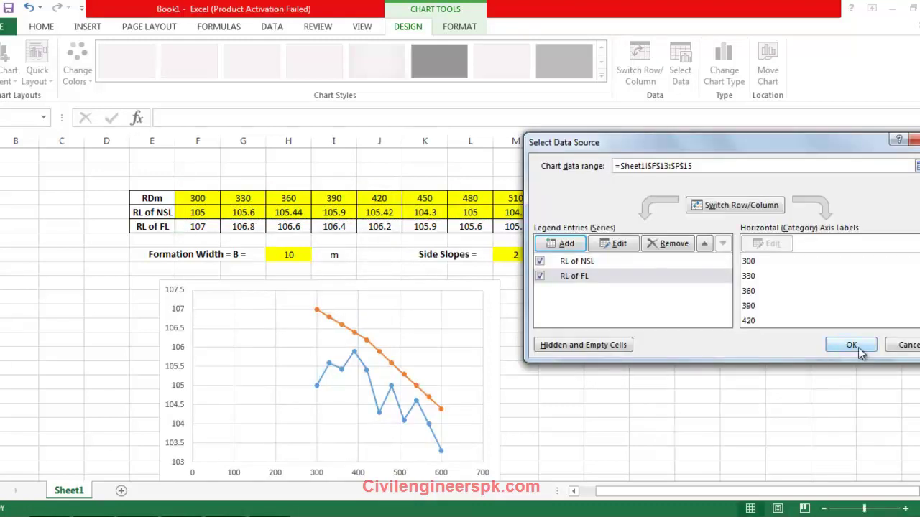
- Close the data source dialog and set the horizontal axis maximum to 650
{"action": "left_click", "coordinate": [852, 344]}
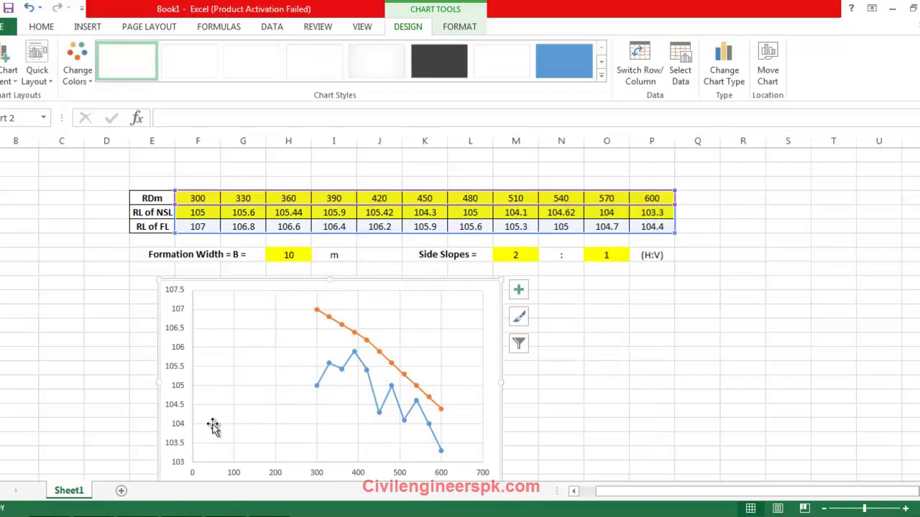
{"action": "right_click", "coordinate": [321, 474]}
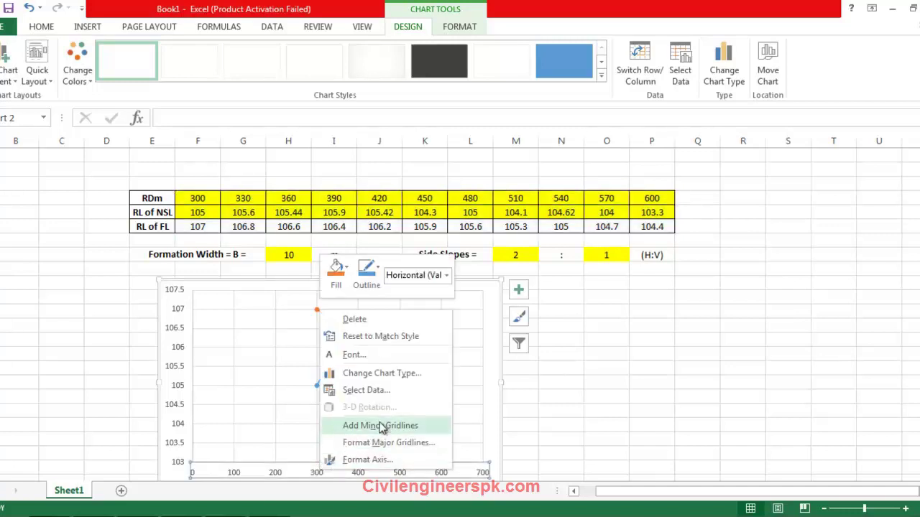
{"action": "left_click", "coordinate": [366, 460]}
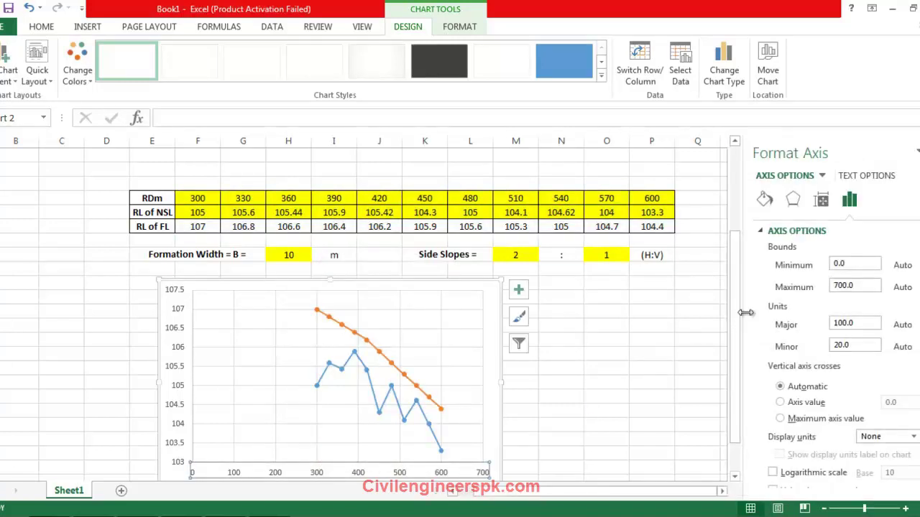
{"action": "double_click", "coordinate": [860, 287]}
{"action": "type", "text": "650"}
{"action": "left_click", "coordinate": [859, 344]}
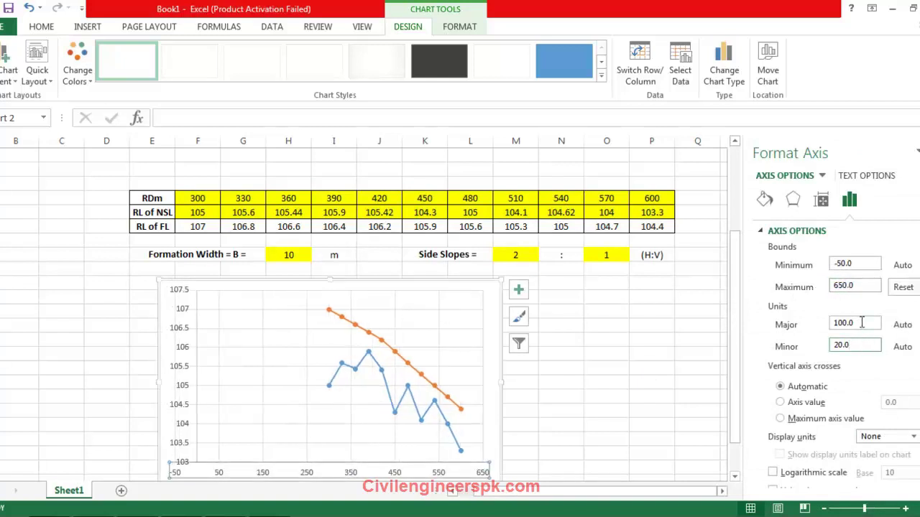
- Set the horizontal axis minimum to 280
{"action": "double_click", "coordinate": [861, 265]}
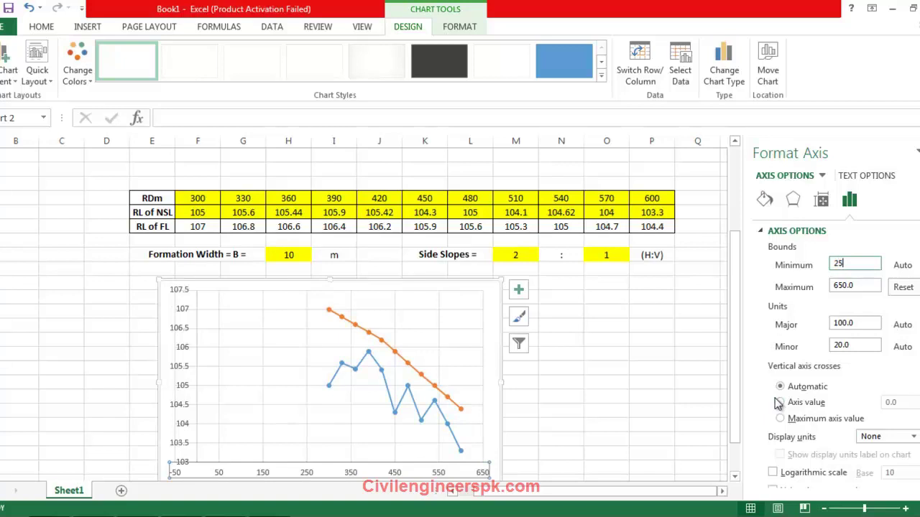
{"action": "left_click", "coordinate": [873, 286]}
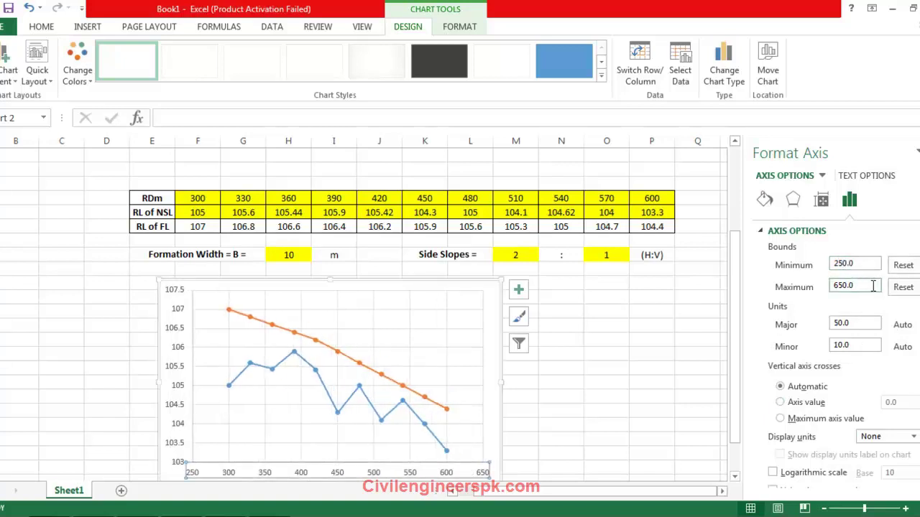
{"action": "left_click", "coordinate": [843, 263]}
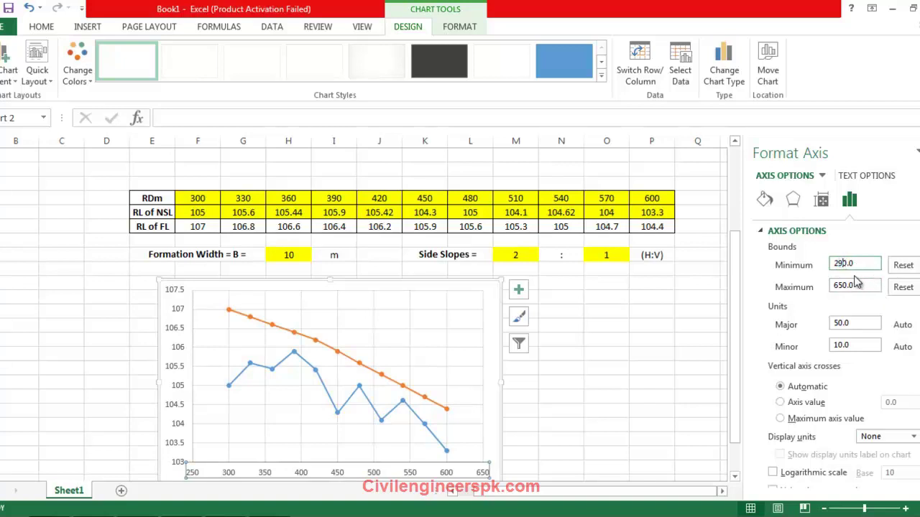
{"action": "type", "text": "9"}
{"action": "left_click", "coordinate": [868, 286]}
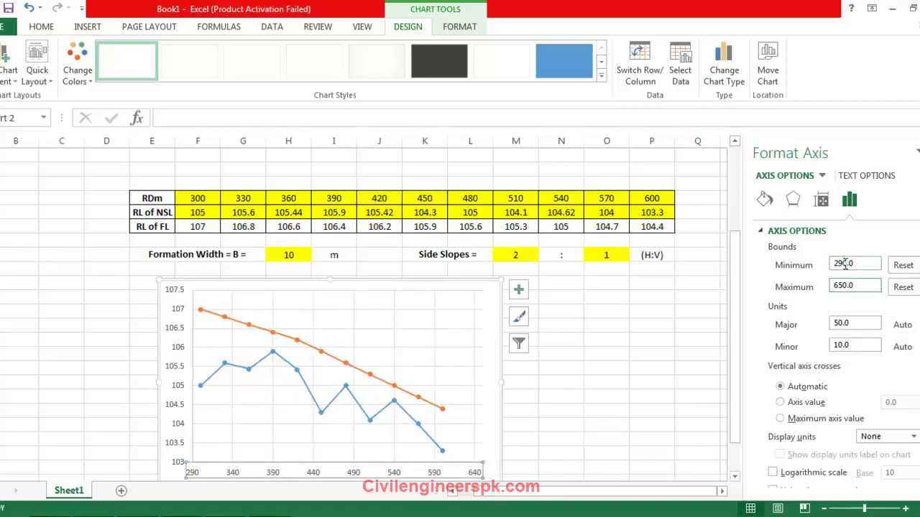
{"action": "left_click", "coordinate": [844, 264]}
{"action": "key", "text": "BackSpace"}
{"action": "type", "text": "5"}
{"action": "left_click", "coordinate": [860, 287]}
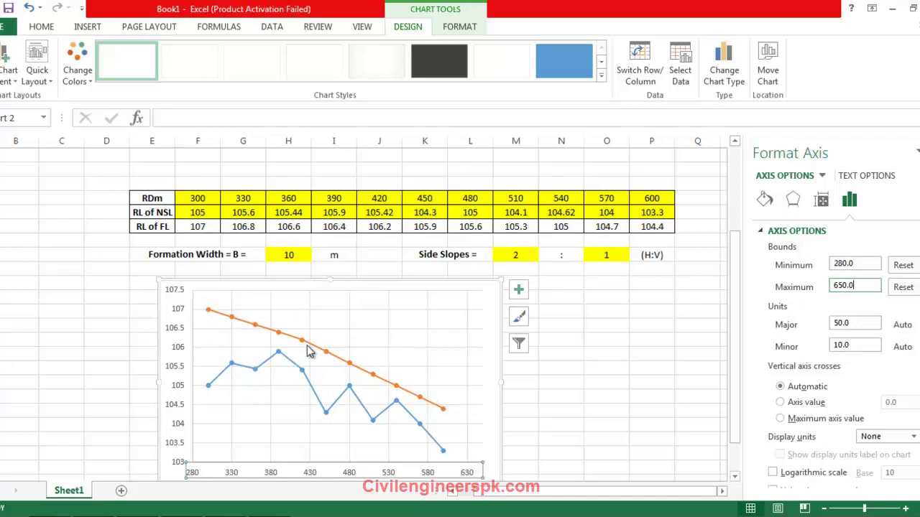
- Stretch the chart's right edge so it spans beneath the full RDm table
{"action": "mouse_move", "coordinate": [305, 347]}
{"action": "mouse_move", "coordinate": [432, 411]}
{"action": "left_click_drag", "start_coordinate": [503, 282], "coordinate": [657, 275]}
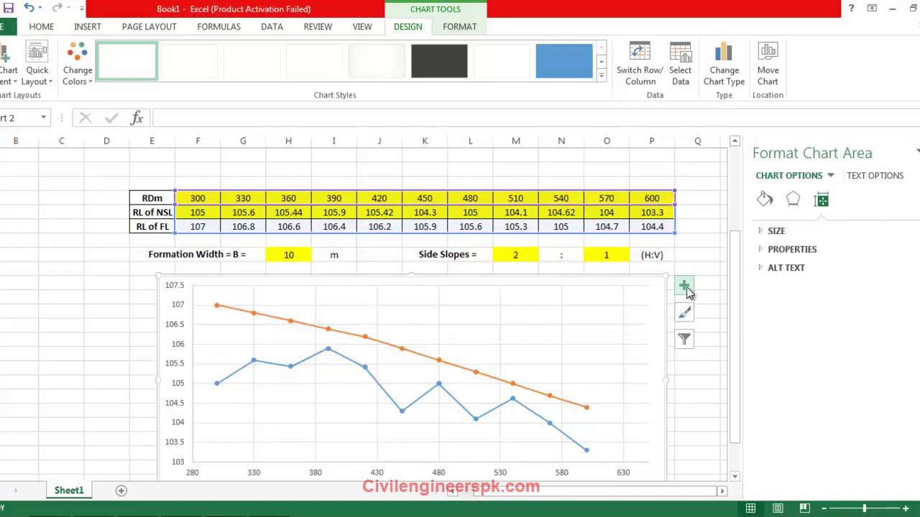
- Add a legend, place it in the upper middle with entries side by side
{"action": "left_click", "coordinate": [686, 289]}
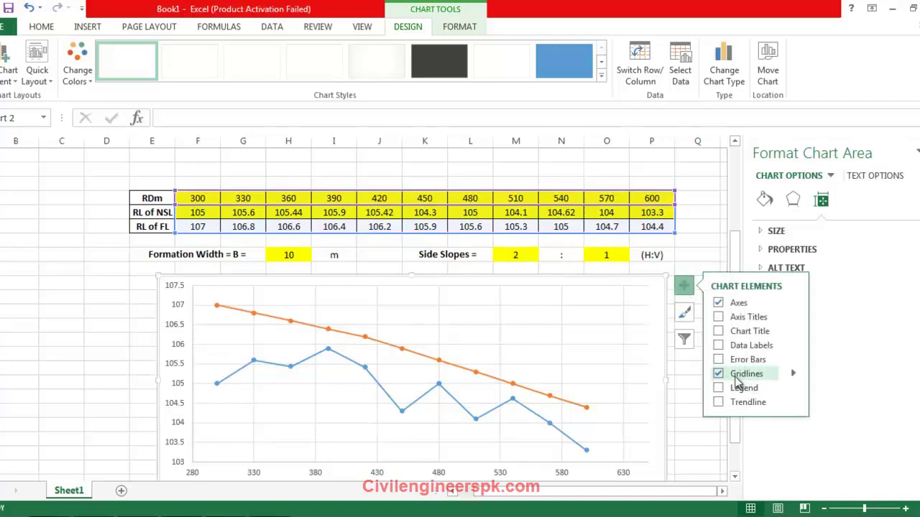
{"action": "left_click", "coordinate": [718, 388]}
{"action": "left_click", "coordinate": [608, 365]}
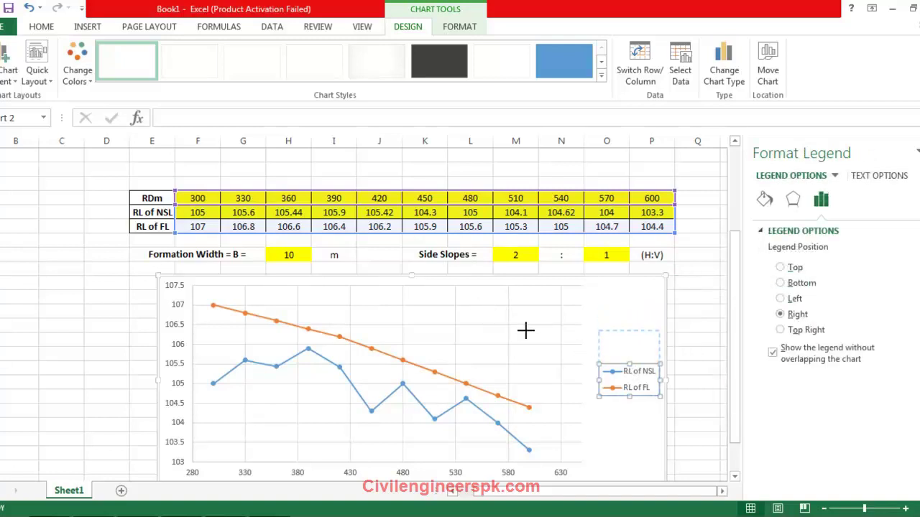
{"action": "left_click_drag", "start_coordinate": [525, 330], "coordinate": [525, 330]}
{"action": "left_click_drag", "start_coordinate": [638, 347], "coordinate": [482, 306]}
{"action": "left_click", "coordinate": [550, 333]}
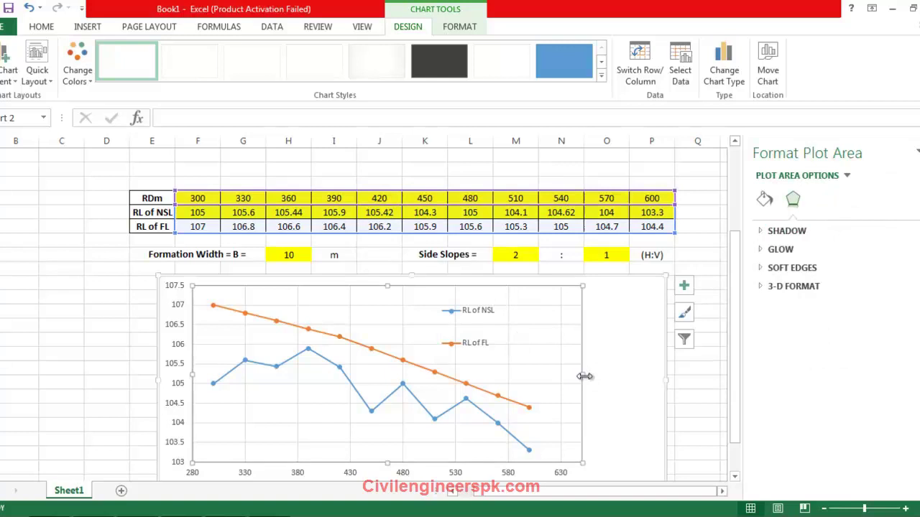
{"action": "left_click_drag", "start_coordinate": [584, 375], "coordinate": [626, 370]}
{"action": "left_click", "coordinate": [639, 359]}
{"action": "left_click", "coordinate": [470, 316]}
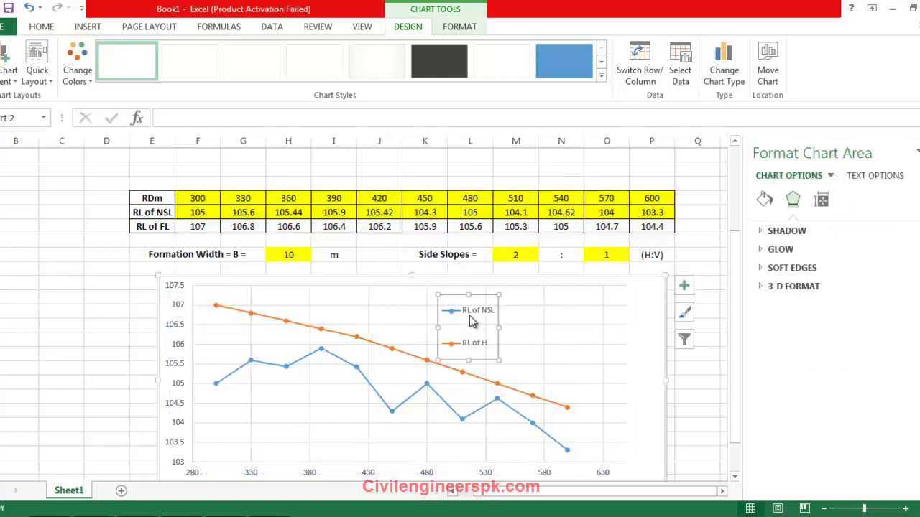
{"action": "left_click_drag", "start_coordinate": [500, 327], "coordinate": [602, 327]}
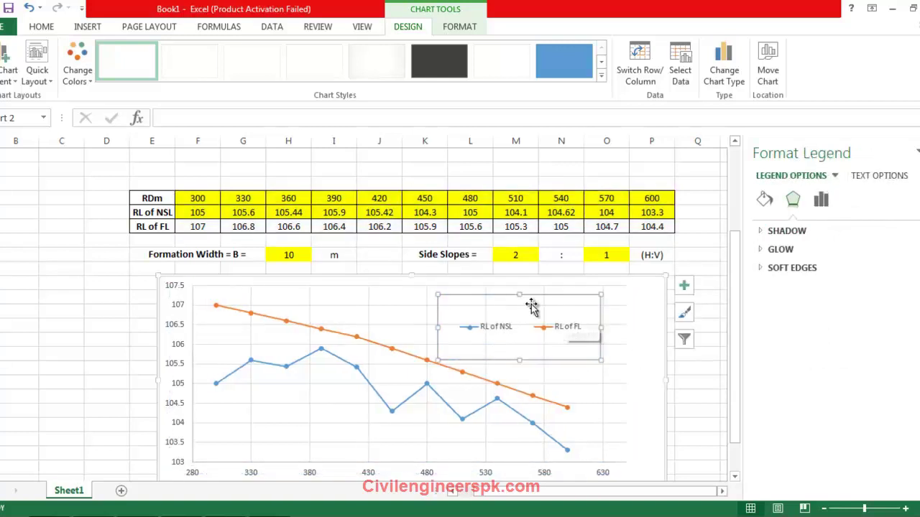
- Make the legend text bold at 14 pt and move it toward the chart's top
{"action": "left_click", "coordinate": [47, 27]}
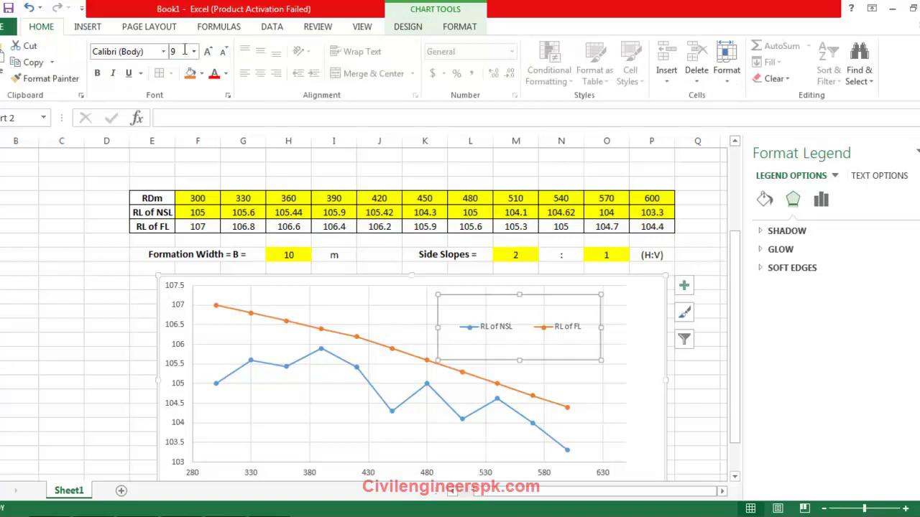
{"action": "left_click", "coordinate": [207, 52]}
{"action": "left_click", "coordinate": [207, 52]}
{"action": "left_click", "coordinate": [207, 52]}
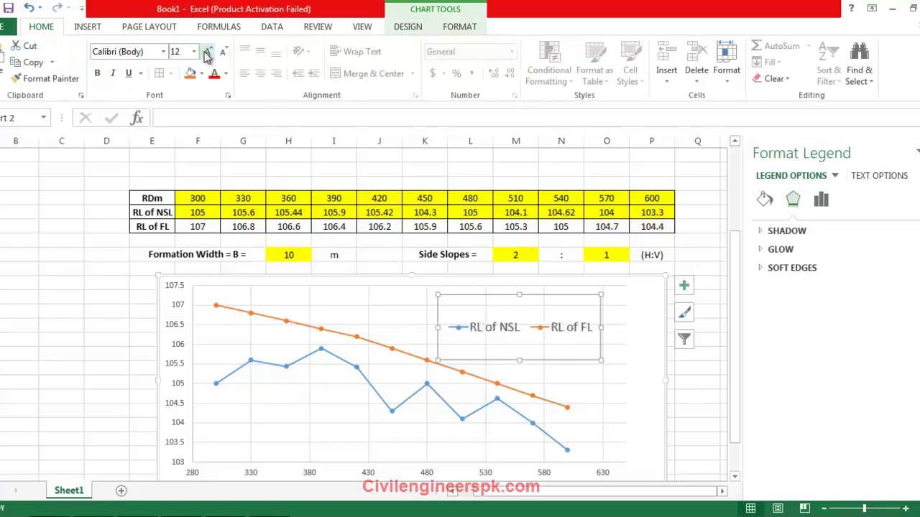
{"action": "left_click", "coordinate": [207, 52]}
{"action": "left_click", "coordinate": [207, 52]}
{"action": "left_click", "coordinate": [97, 73]}
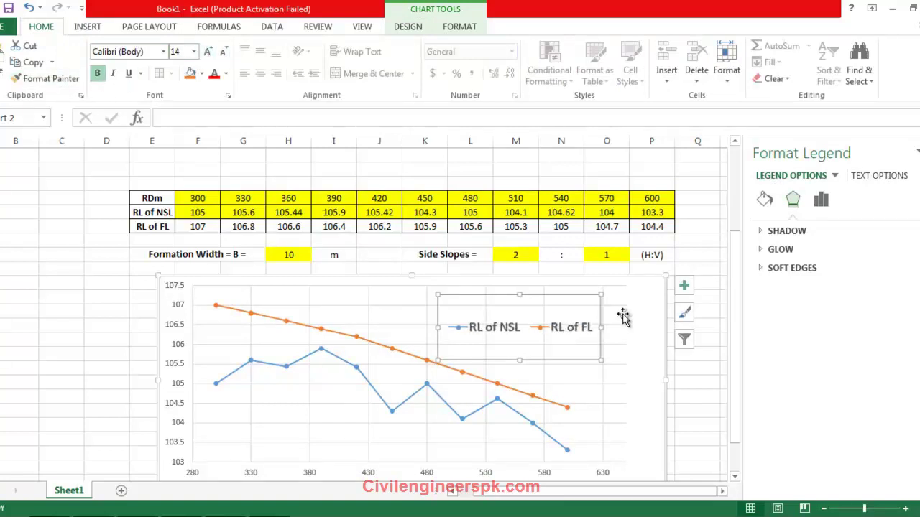
{"action": "left_click_drag", "start_coordinate": [586, 305], "coordinate": [595, 291]}
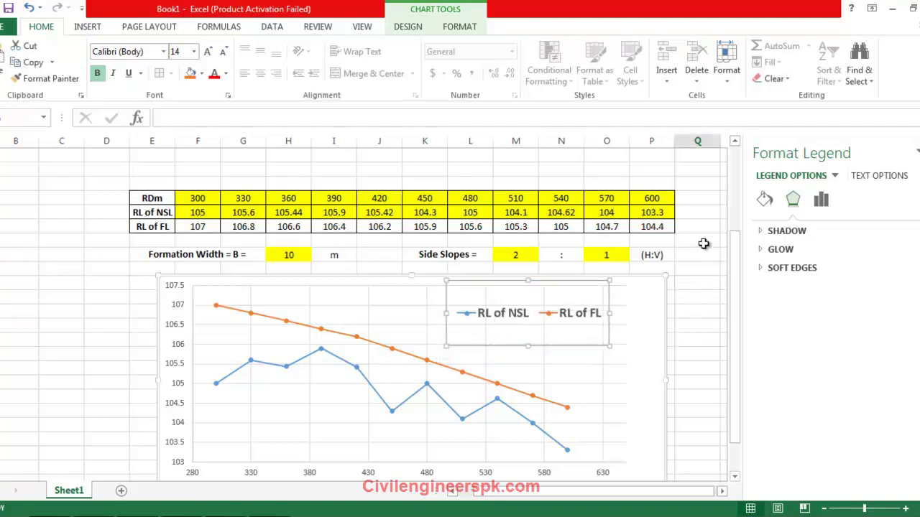
- Give the plot area a solid black border line
{"action": "left_click", "coordinate": [622, 318]}
{"action": "right_click", "coordinate": [625, 319]}
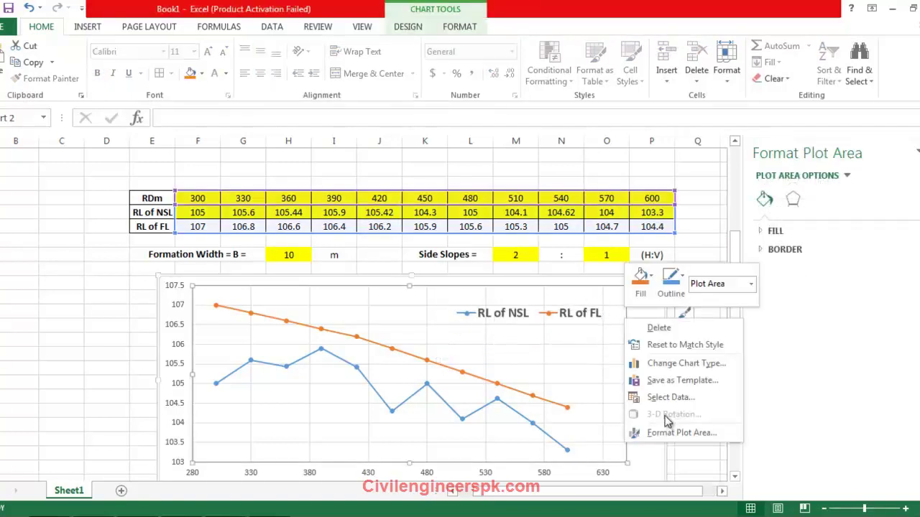
{"action": "left_click", "coordinate": [688, 434]}
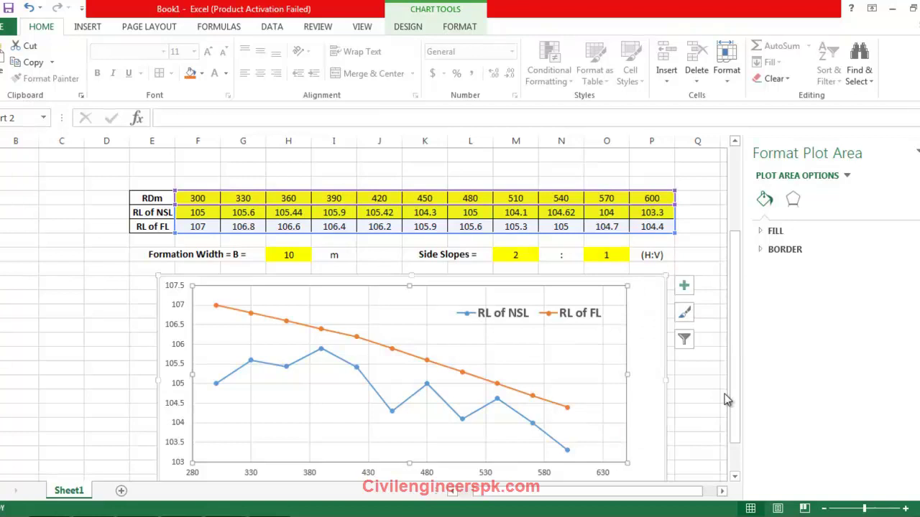
{"action": "left_click", "coordinate": [779, 249]}
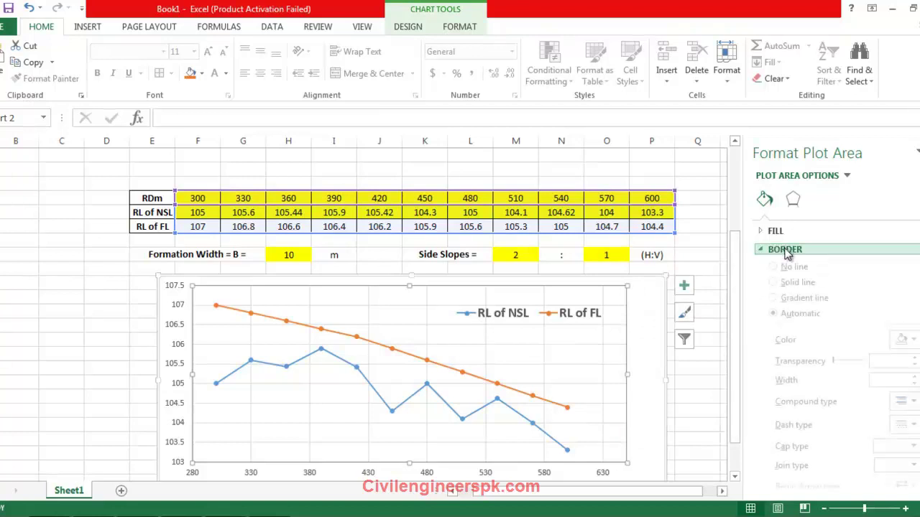
{"action": "left_click", "coordinate": [789, 287]}
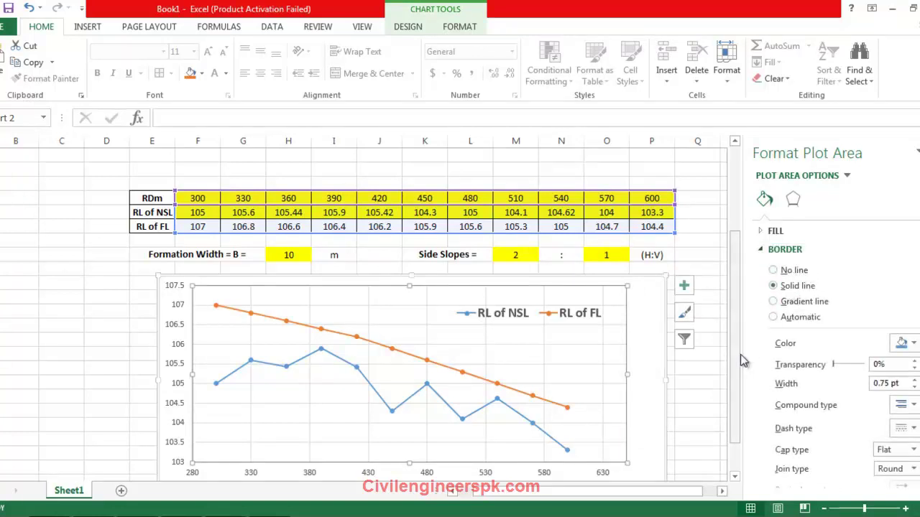
{"action": "left_click", "coordinate": [900, 344]}
{"action": "left_click", "coordinate": [838, 376]}
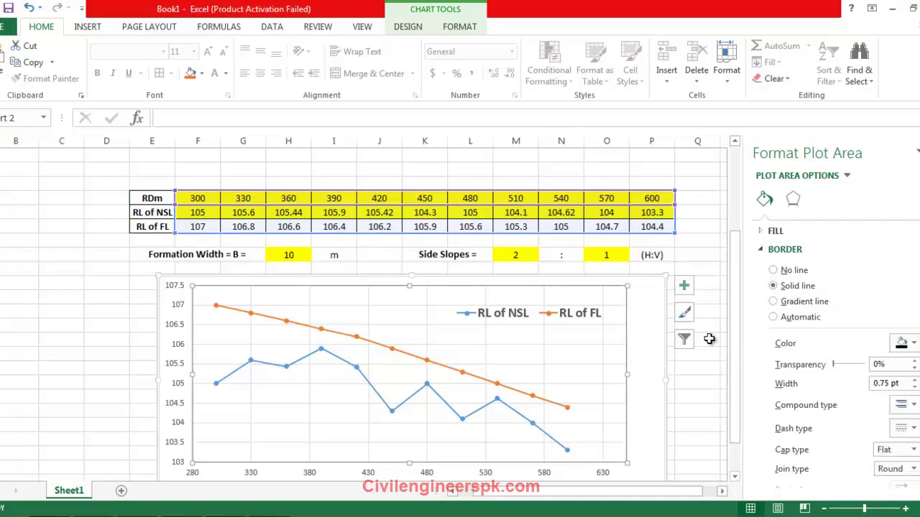
- Add axis titles to the chart and title the horizontal axis 'Chainage'
{"action": "left_click", "coordinate": [694, 368]}
{"action": "scroll", "coordinate": [653, 339], "scroll_direction": "down", "scroll_amount": 1}
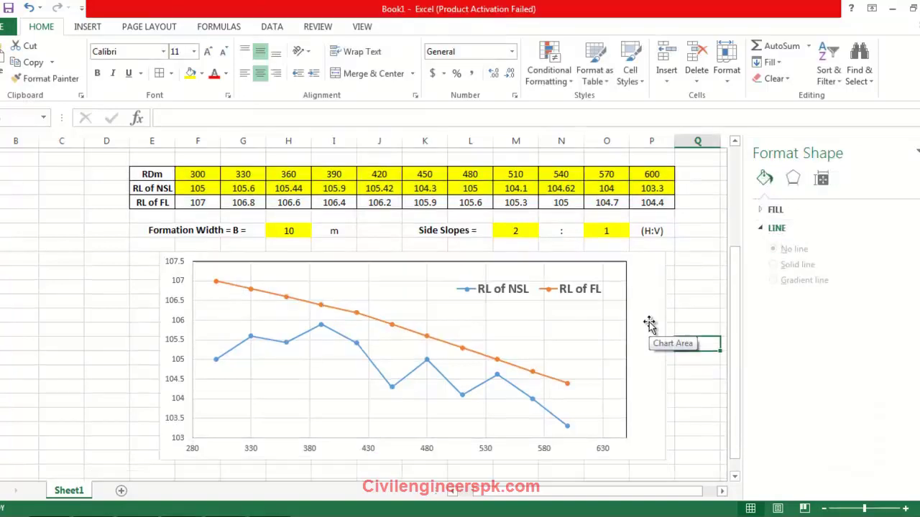
{"action": "left_click", "coordinate": [367, 433]}
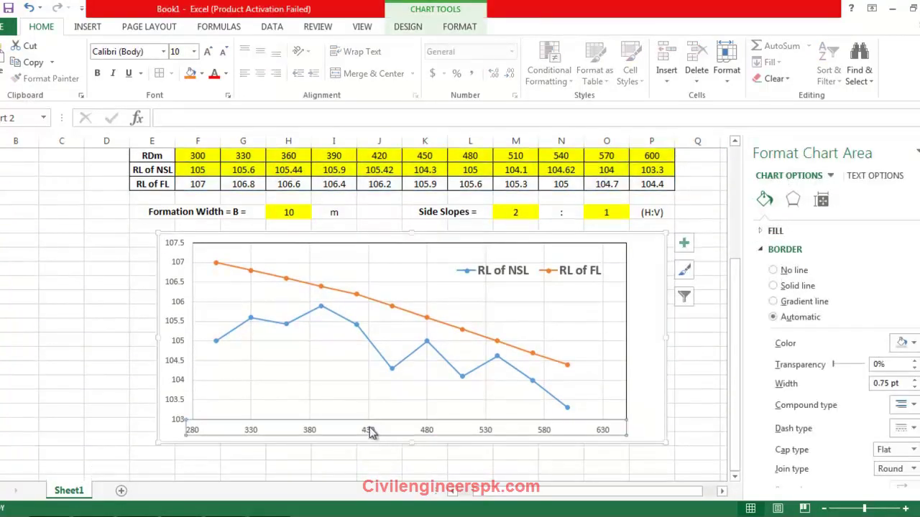
{"action": "left_click", "coordinate": [368, 431]}
{"action": "left_click", "coordinate": [690, 237]}
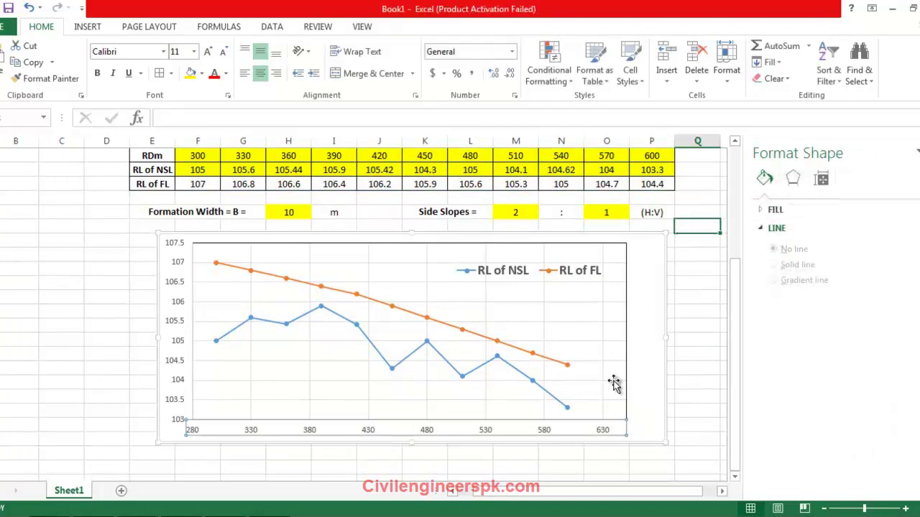
{"action": "left_click", "coordinate": [544, 432]}
{"action": "left_click", "coordinate": [683, 243]}
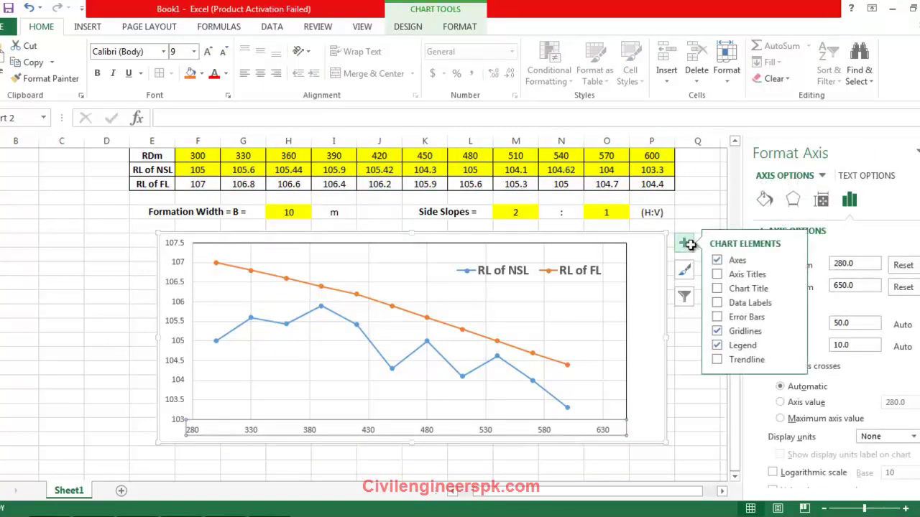
{"action": "left_click", "coordinate": [736, 277]}
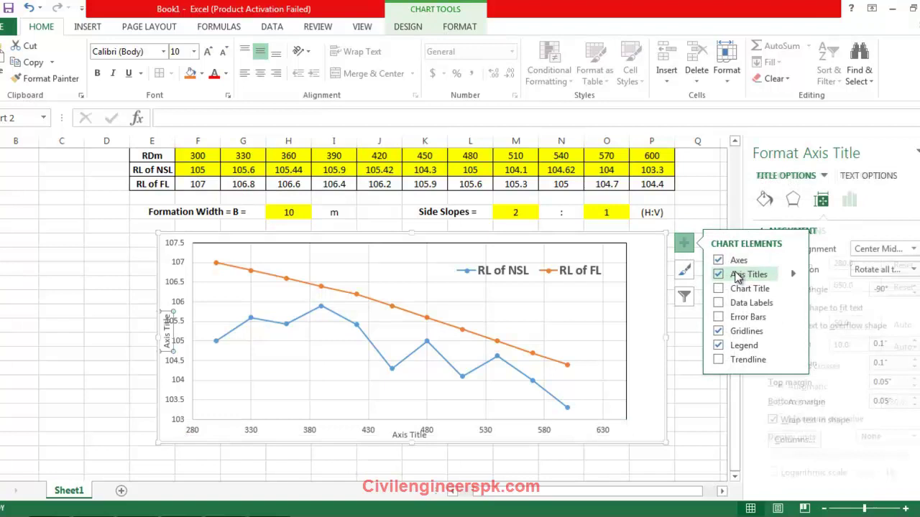
{"action": "left_click", "coordinate": [408, 435]}
{"action": "triple_click", "coordinate": [406, 435]}
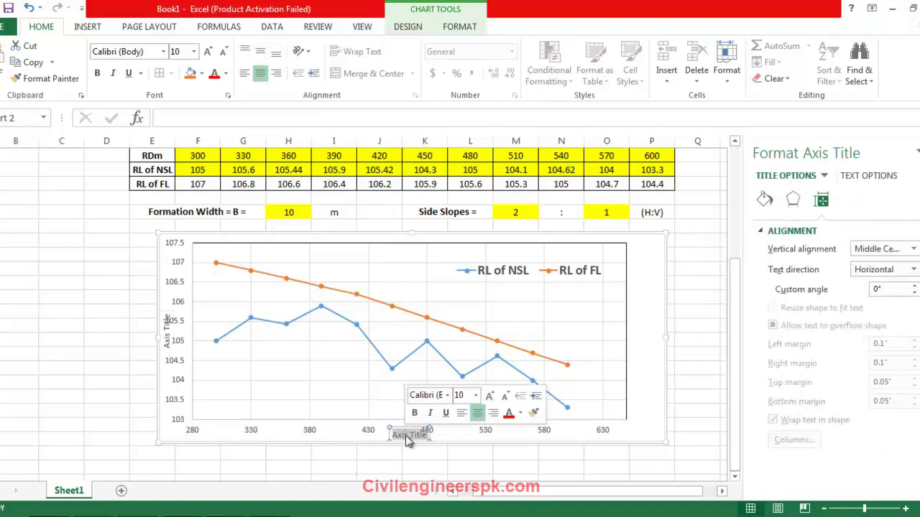
{"action": "type", "text": "Chainage"}
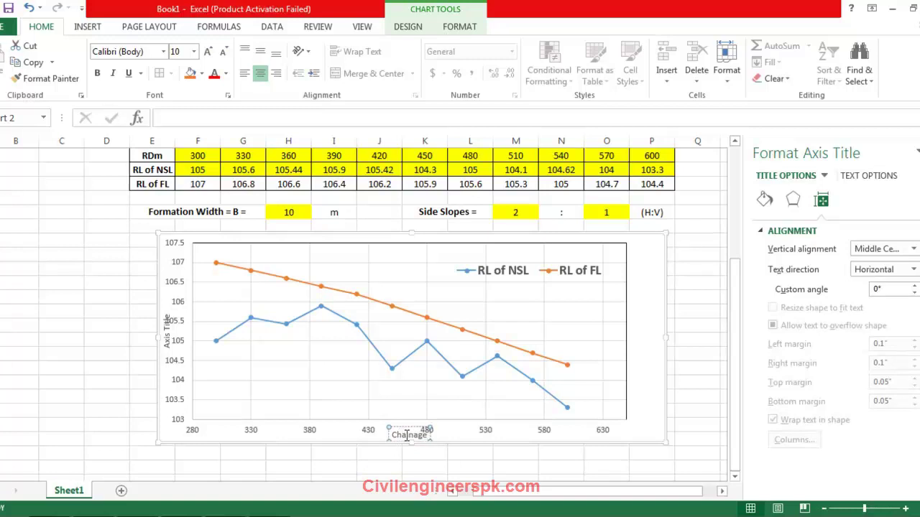
- Retitle the horizontal axis 'Length of Road (m)' and the vertical axis 'Reduced Levels'
{"action": "key", "text": "BackSpace"}
{"action": "key", "text": "BackSpace"}
{"action": "key", "text": "BackSpace"}
{"action": "key", "text": "BackSpace"}
{"action": "key", "text": "BackSpace"}
{"action": "key", "text": "BackSpace"}
{"action": "key", "text": "BackSpace"}
{"action": "key", "text": "BackSpace"}
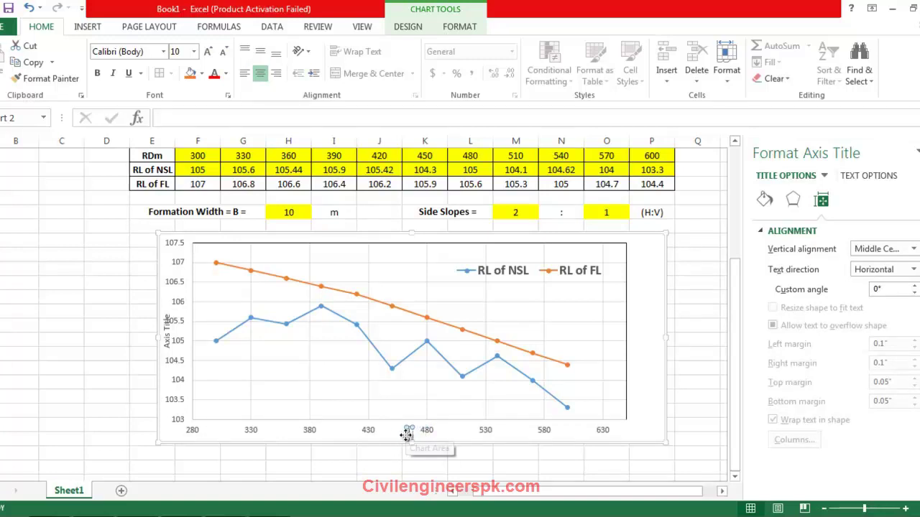
{"action": "type", "text": "Length o"}
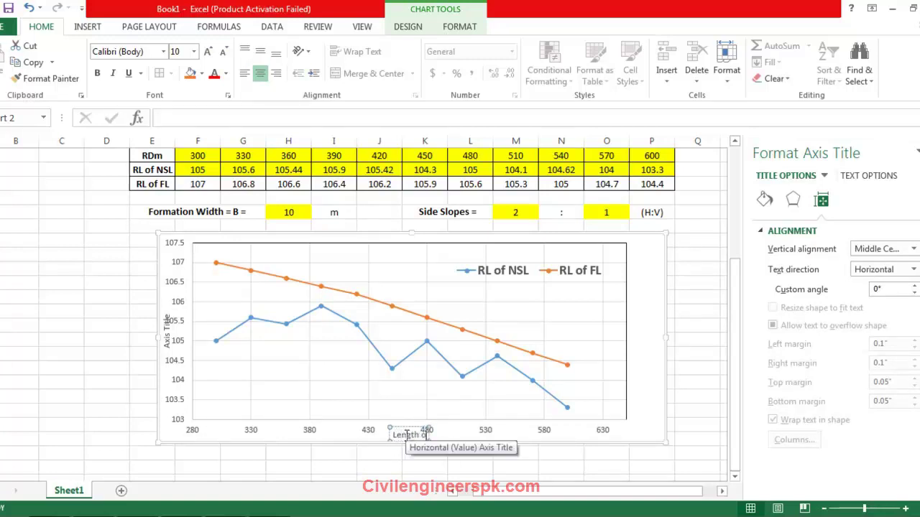
{"action": "type", "text": "f Road (m)"}
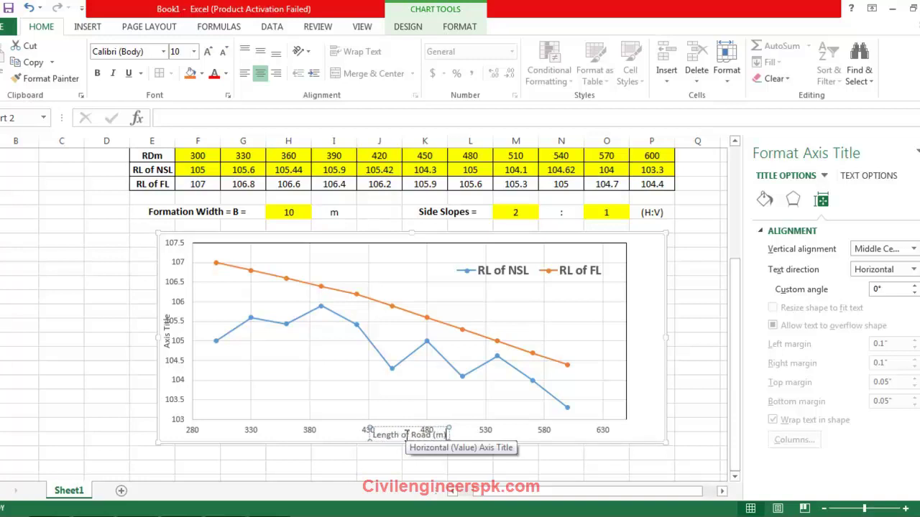
{"action": "left_click", "coordinate": [167, 336]}
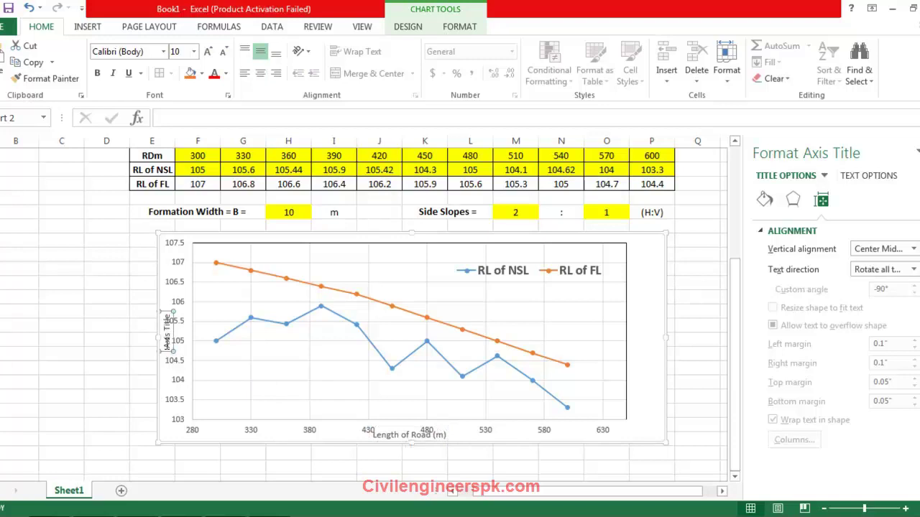
{"action": "left_click_drag", "start_coordinate": [167, 314], "coordinate": [168, 350]}
{"action": "type", "text": "Re"}
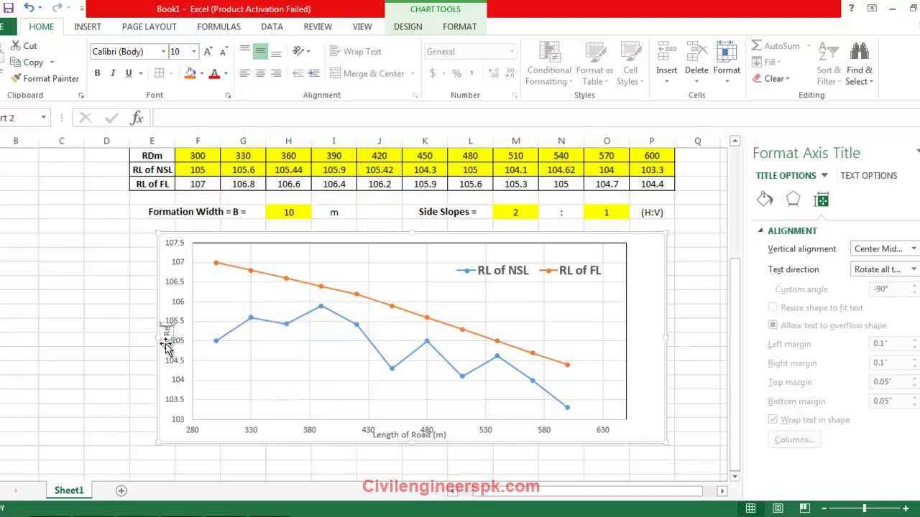
{"action": "type", "text": "duced Le"}
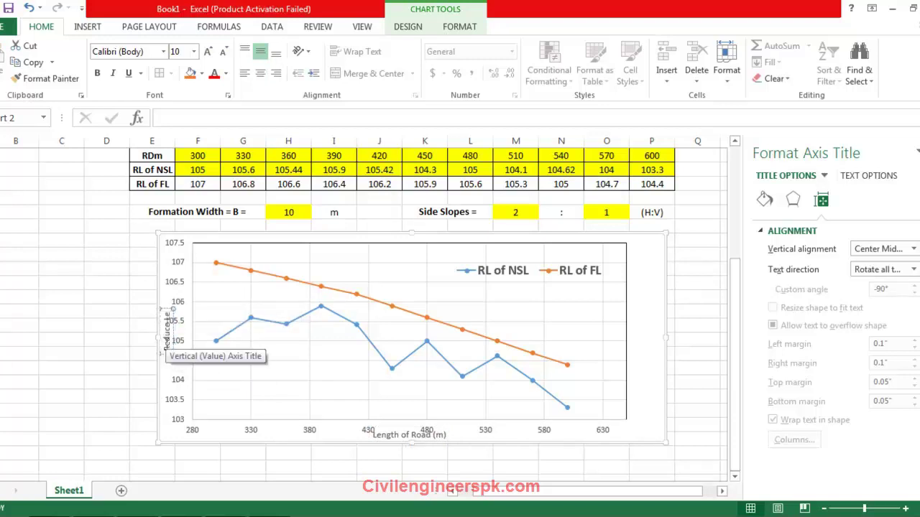
{"action": "type", "text": "vels"}
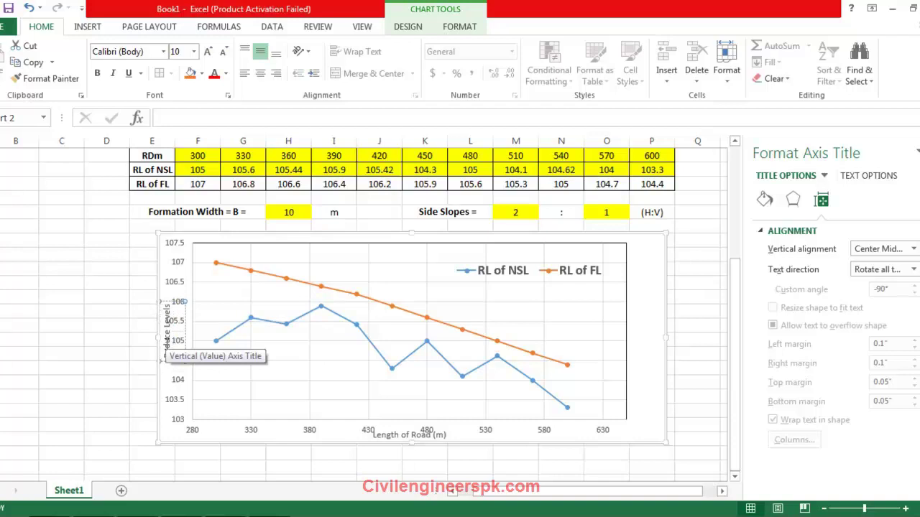
- Widen the chart leftward, make it taller, and adjust the plot area to fit
{"action": "left_click_drag", "start_coordinate": [159, 335], "coordinate": [104, 338]}
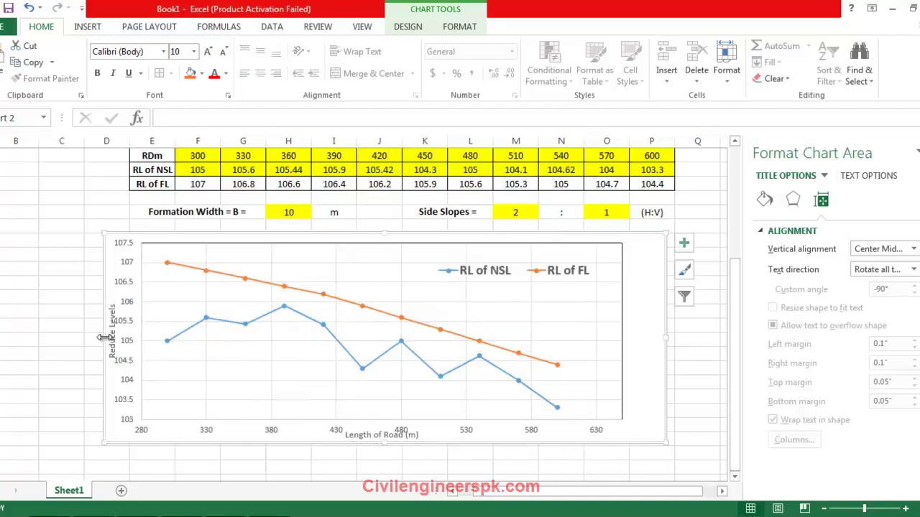
{"action": "left_click_drag", "start_coordinate": [381, 443], "coordinate": [383, 466]}
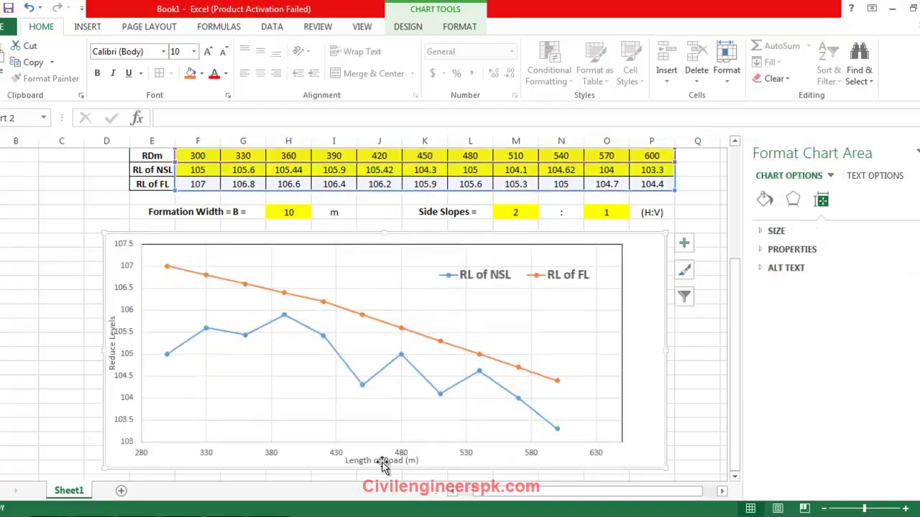
{"action": "left_click", "coordinate": [530, 424]}
{"action": "left_click_drag", "start_coordinate": [622, 441], "coordinate": [596, 426]}
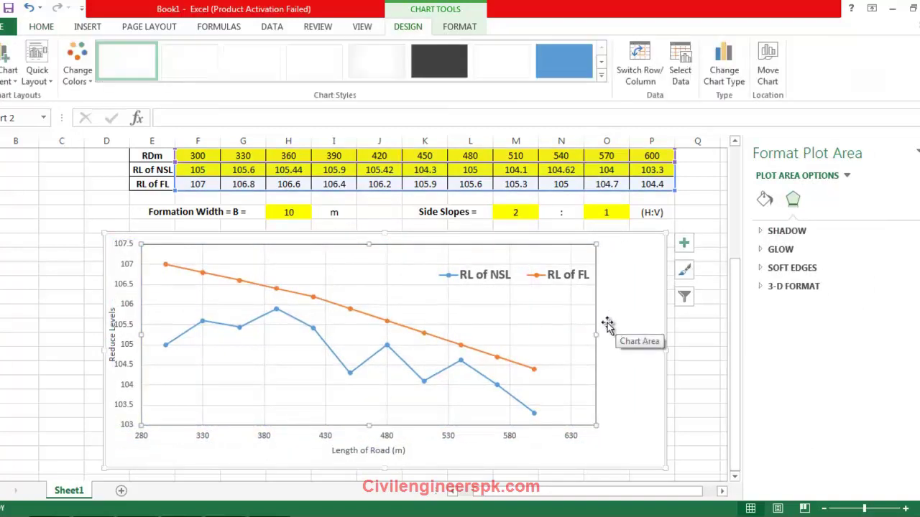
{"action": "left_click_drag", "start_coordinate": [608, 323], "coordinate": [612, 320]}
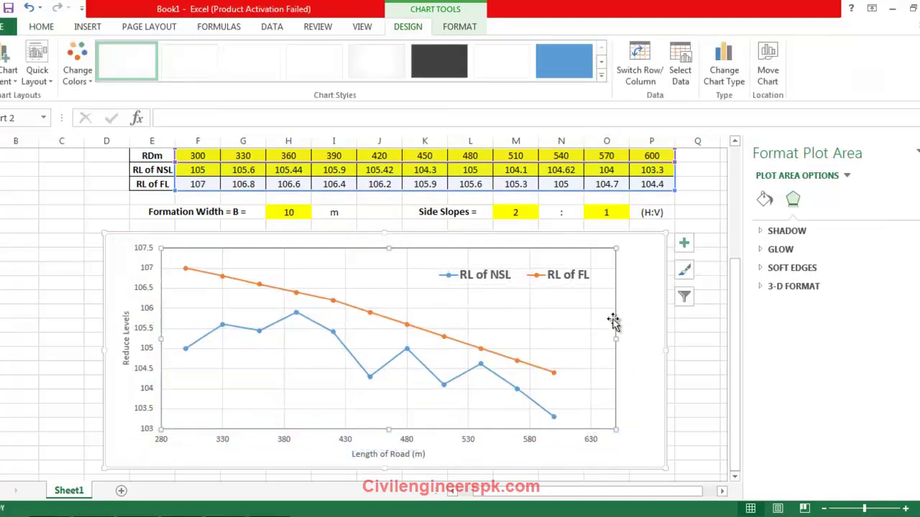
- Make both axis titles bold and larger, the horizontal one at 12 pt
{"action": "left_click", "coordinate": [375, 458]}
{"action": "left_click", "coordinate": [49, 30]}
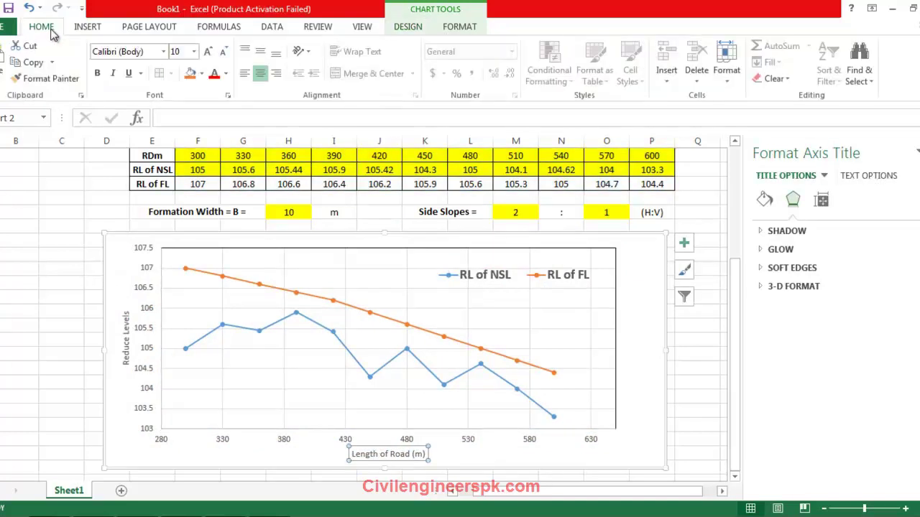
{"action": "left_click", "coordinate": [207, 51]}
{"action": "left_click", "coordinate": [207, 51]}
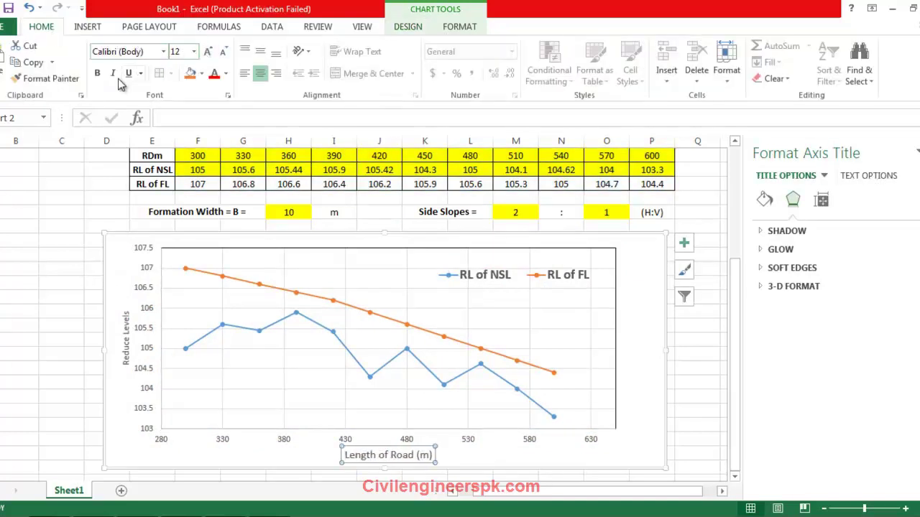
{"action": "left_click", "coordinate": [97, 72]}
{"action": "left_click", "coordinate": [126, 334]}
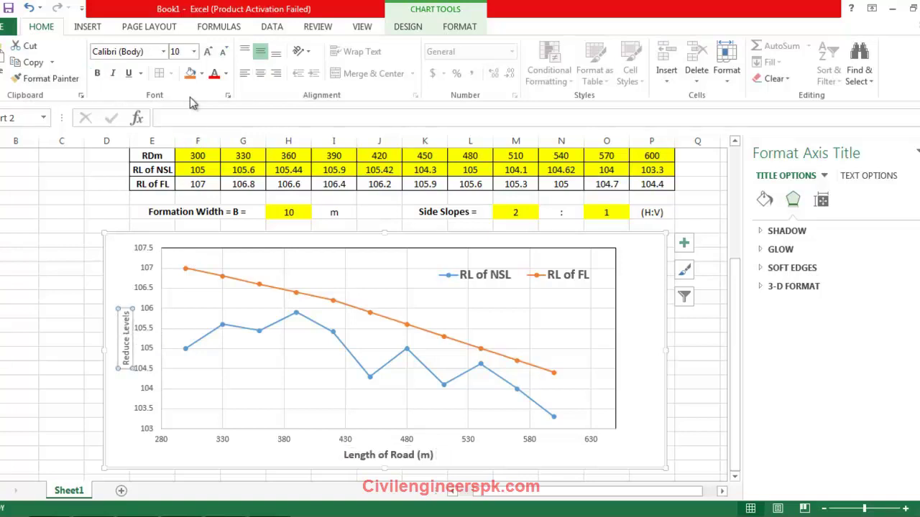
{"action": "left_click", "coordinate": [207, 52]}
{"action": "left_click", "coordinate": [207, 52]}
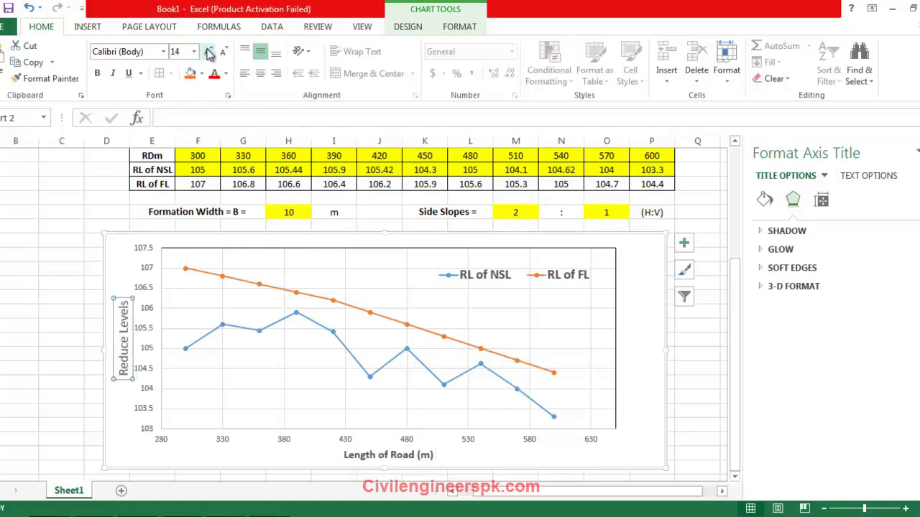
{"action": "left_click", "coordinate": [107, 75]}
{"action": "key", "text": "Escape"}
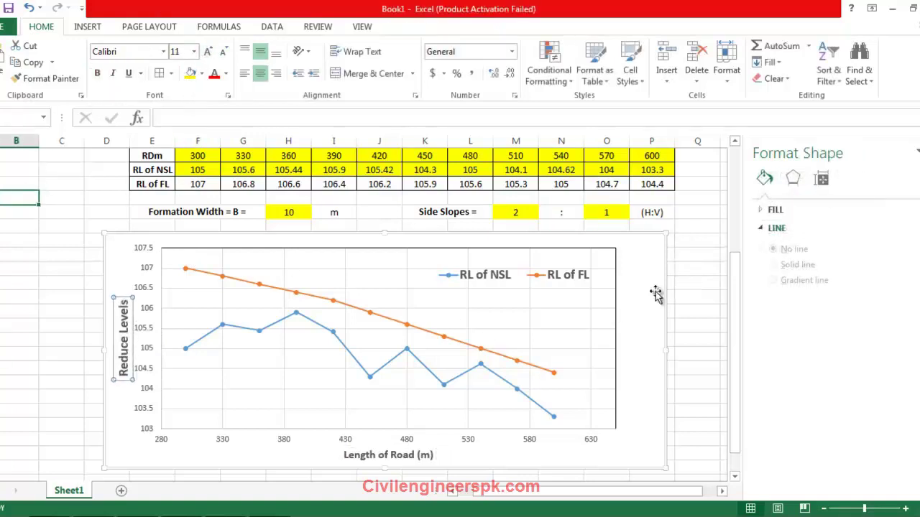
- Nudge the chart right and up, resize it, and widen the plot area rightward
{"action": "left_click", "coordinate": [297, 426]}
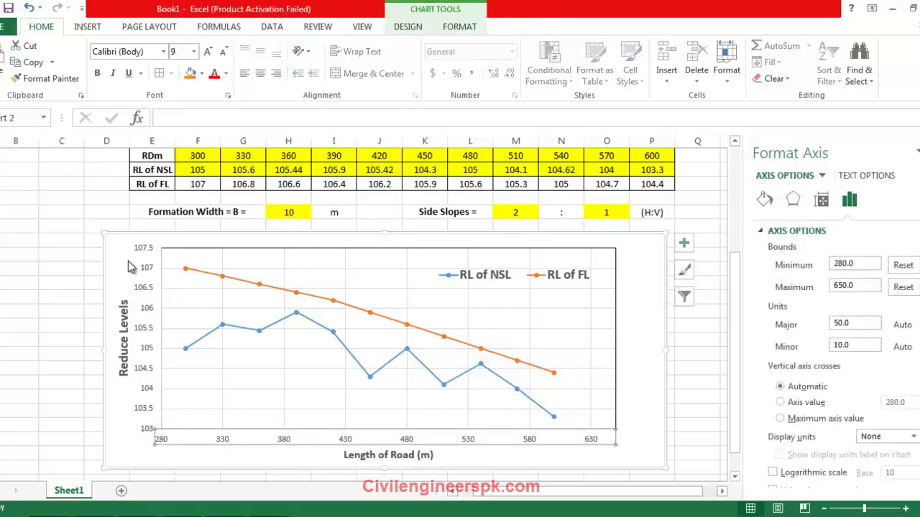
{"action": "left_click", "coordinate": [63, 240]}
{"action": "left_click_drag", "start_coordinate": [667, 282], "coordinate": [683, 279]}
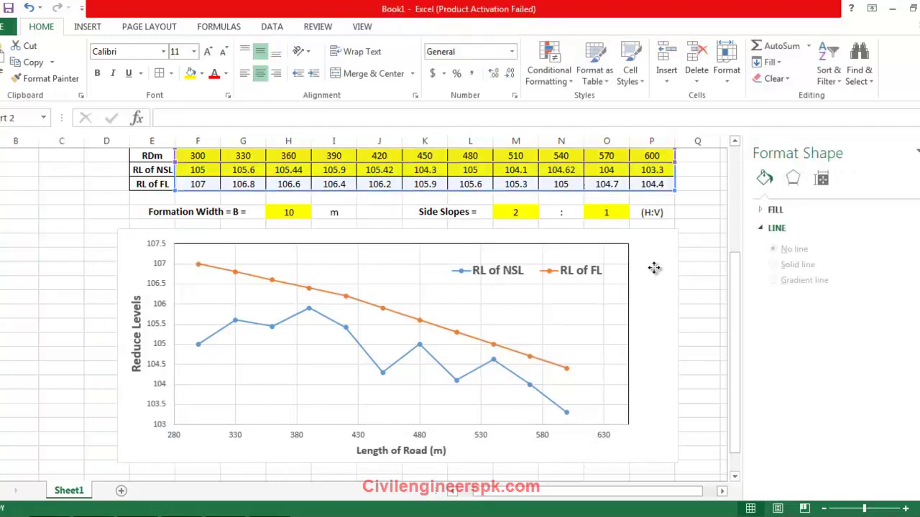
{"action": "left_click", "coordinate": [697, 198]}
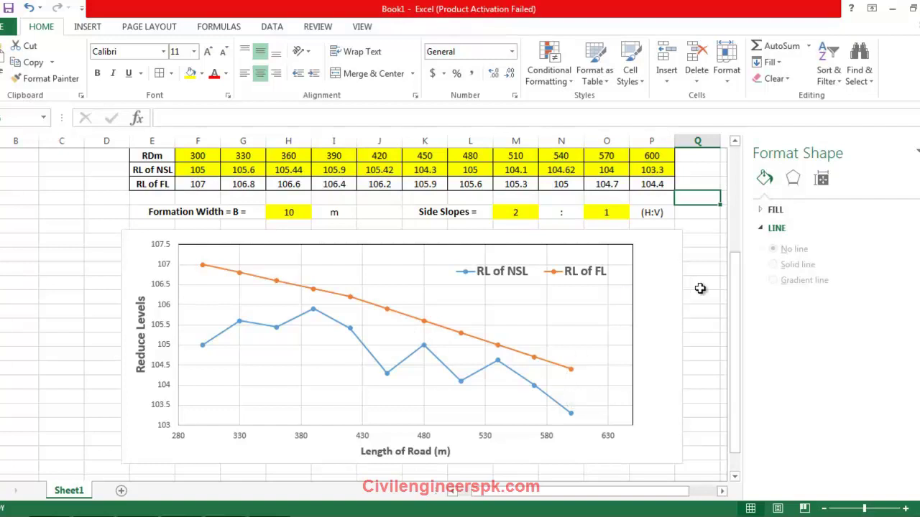
{"action": "left_click", "coordinate": [684, 232]}
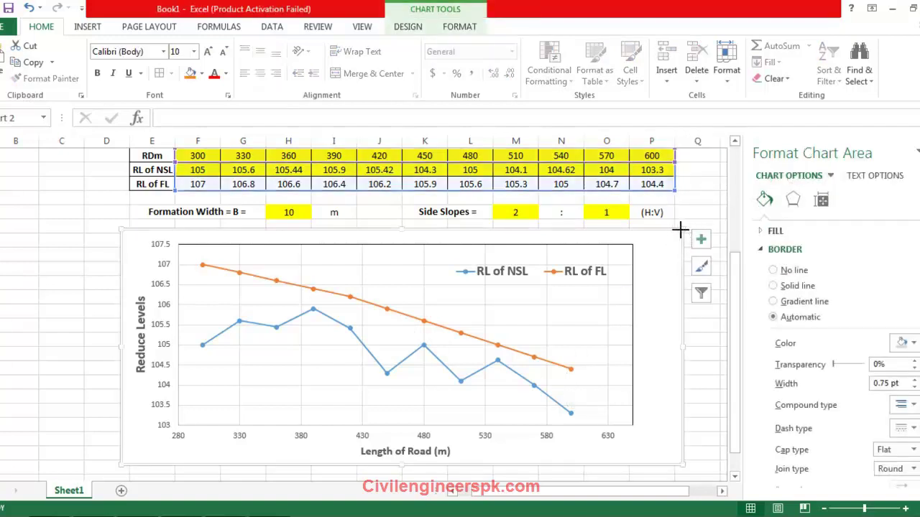
{"action": "mouse_move", "coordinate": [674, 230]}
{"action": "left_mouse_down"}
{"action": "mouse_move", "coordinate": [661, 246]}
{"action": "mouse_move", "coordinate": [671, 242]}
{"action": "mouse_move", "coordinate": [660, 235]}
{"action": "mouse_move", "coordinate": [674, 228]}
{"action": "left_mouse_up"}
{"action": "left_click", "coordinate": [696, 212]}
{"action": "left_click", "coordinate": [626, 318]}
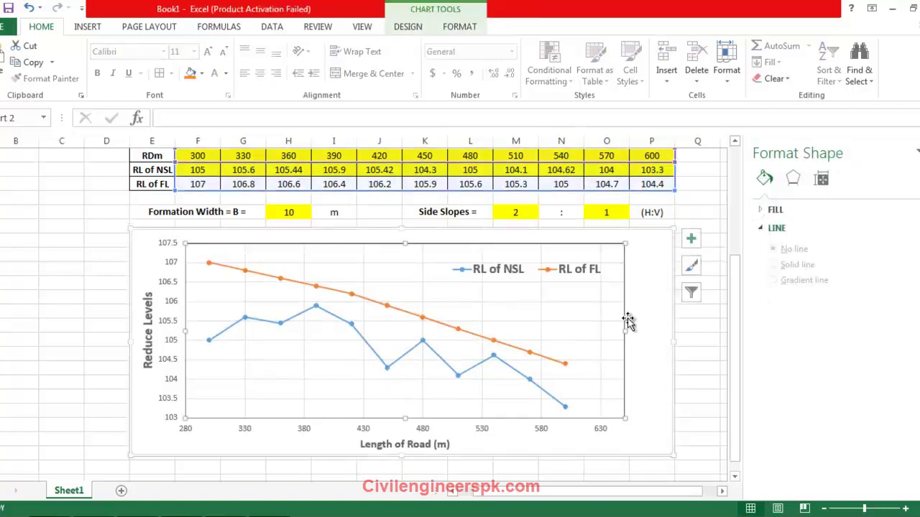
{"action": "left_click_drag", "start_coordinate": [623, 416], "coordinate": [643, 419]}
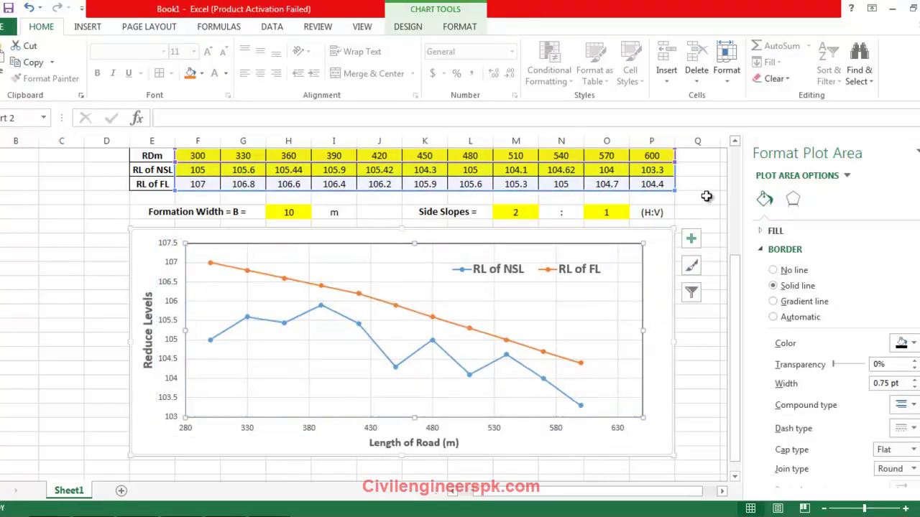
{"action": "left_click", "coordinate": [708, 196]}
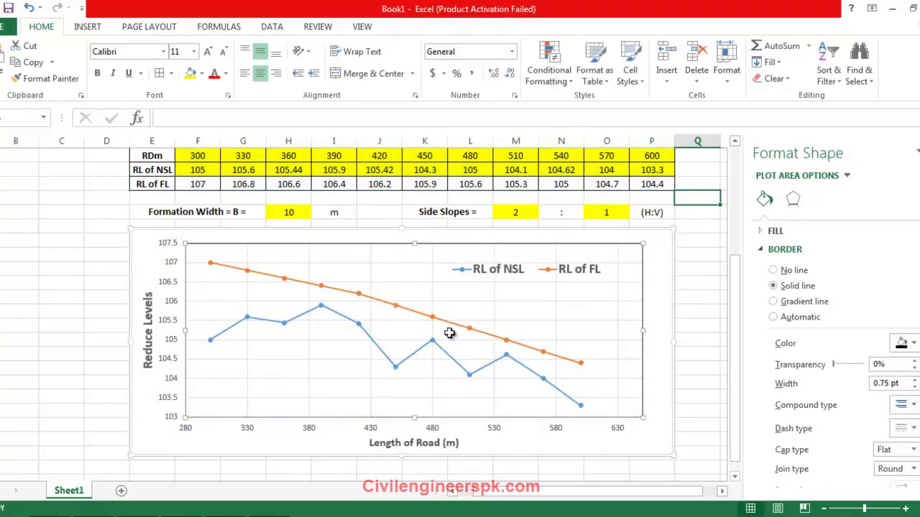
- Save the workbook as 'Road EsTimation' through Save As
{"action": "left_click", "coordinate": [8, 7]}
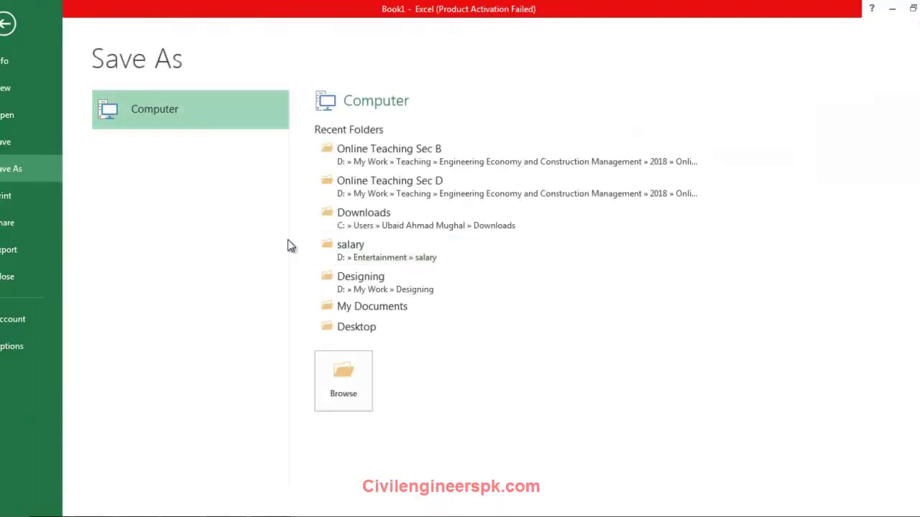
{"action": "left_click", "coordinate": [357, 378]}
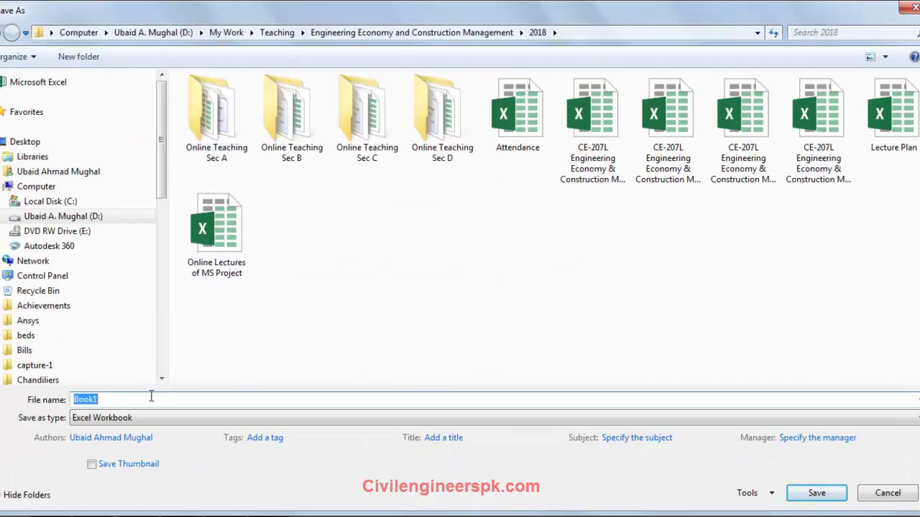
{"action": "type", "text": "Road EsTimation"}
{"action": "key", "text": "Return"}
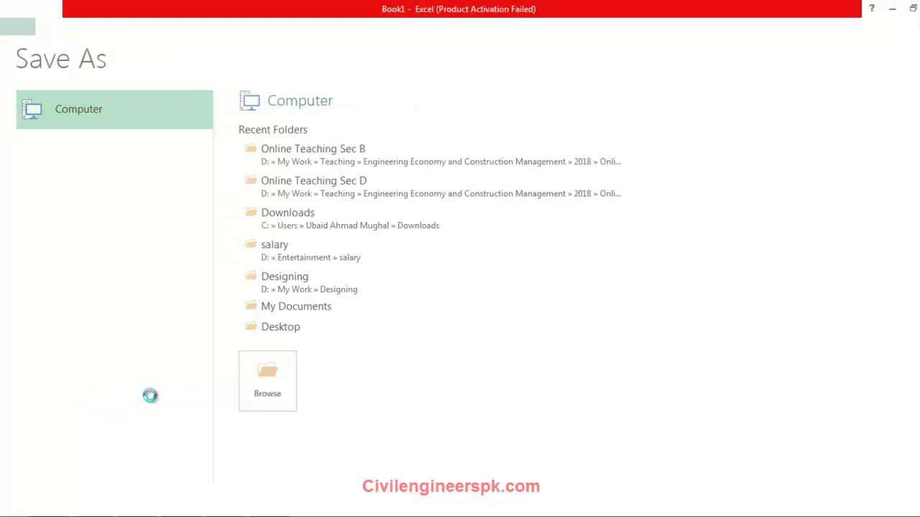
{"action": "scroll", "coordinate": [115, 359], "scroll_direction": "down", "scroll_amount": 1}
- Type the heading 'Mid Sectional Area Method' in column E below the chart
{"action": "scroll", "coordinate": [115, 359], "scroll_direction": "down", "scroll_amount": 1}
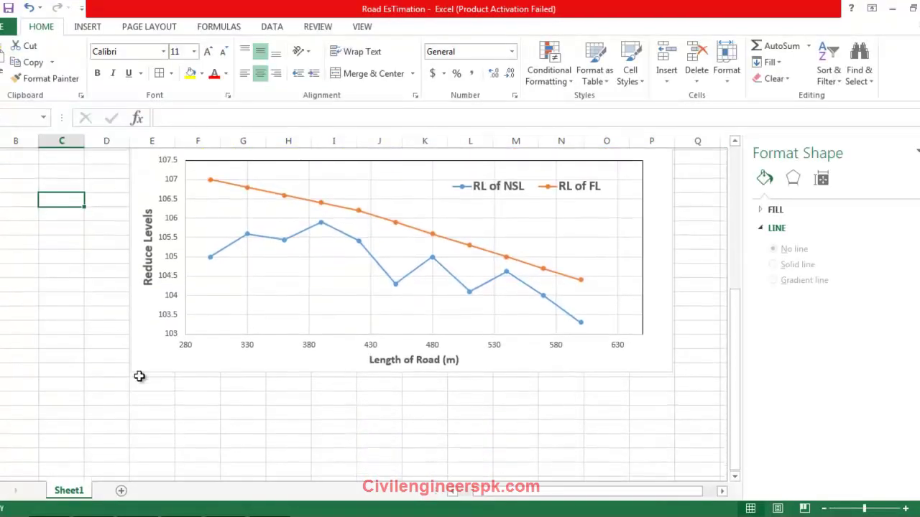
{"action": "left_click", "coordinate": [153, 393]}
{"action": "type", "text": "Mi"}
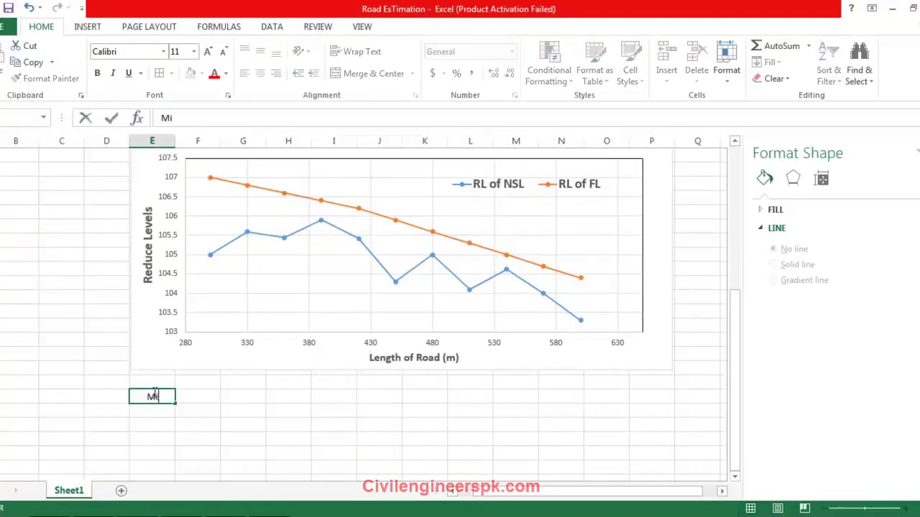
{"action": "type", "text": "d Sectional"}
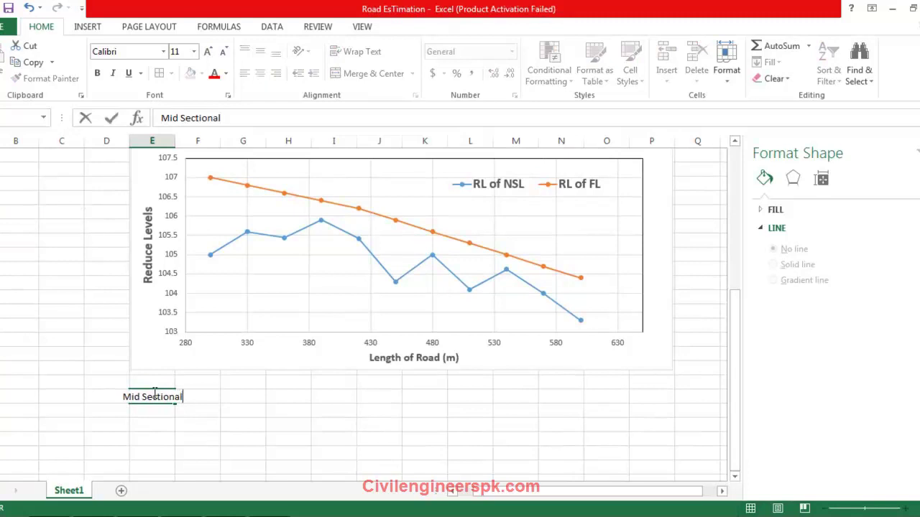
{"action": "type", "text": " AreA"}
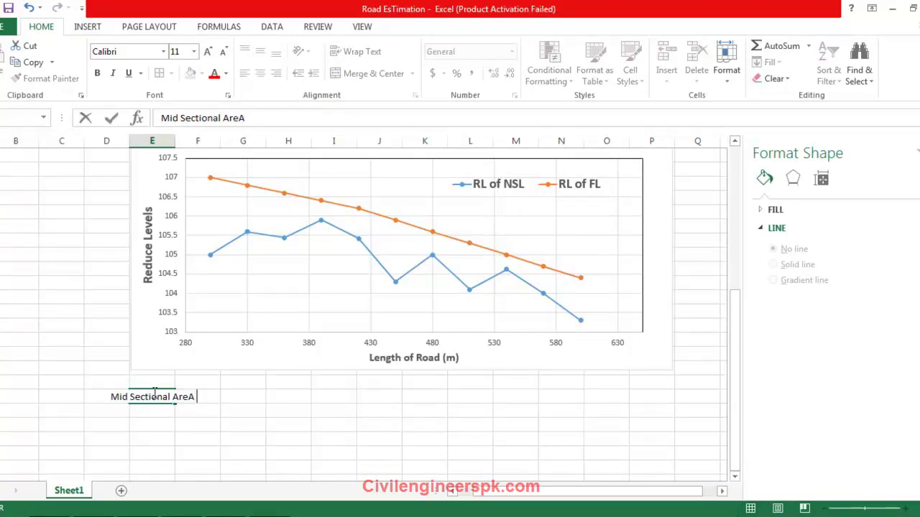
{"action": "key", "text": "BackSpace"}
{"action": "type", "text": "a Me"}
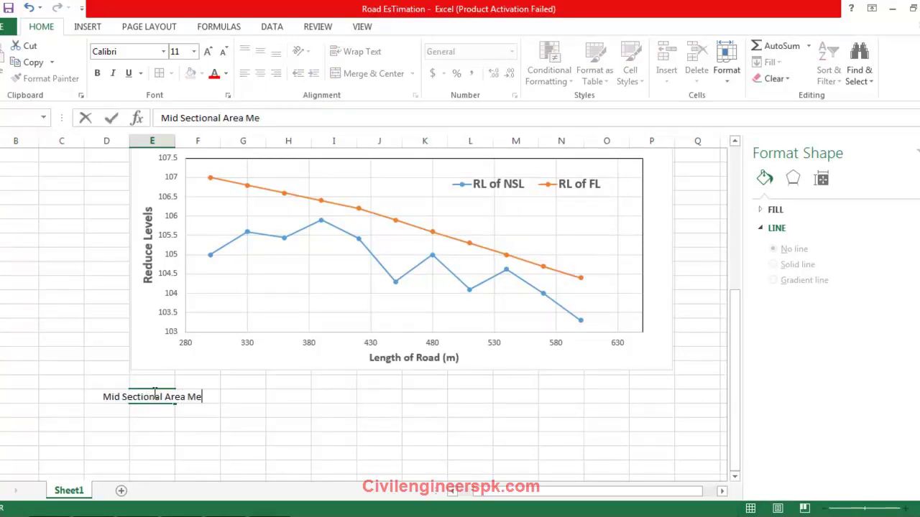
{"action": "type", "text": "thod"}
{"action": "key", "text": "Return"}
- Merge and centre the heading across E to H, making it bold, larger and underlined
{"action": "left_click_drag", "start_coordinate": [153, 395], "coordinate": [257, 393]}
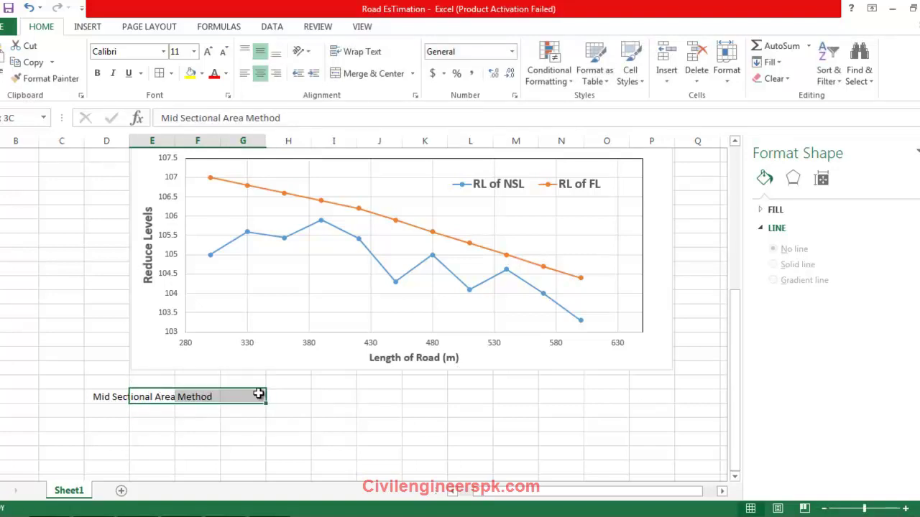
{"action": "left_click", "coordinate": [365, 74]}
{"action": "left_click", "coordinate": [97, 74]}
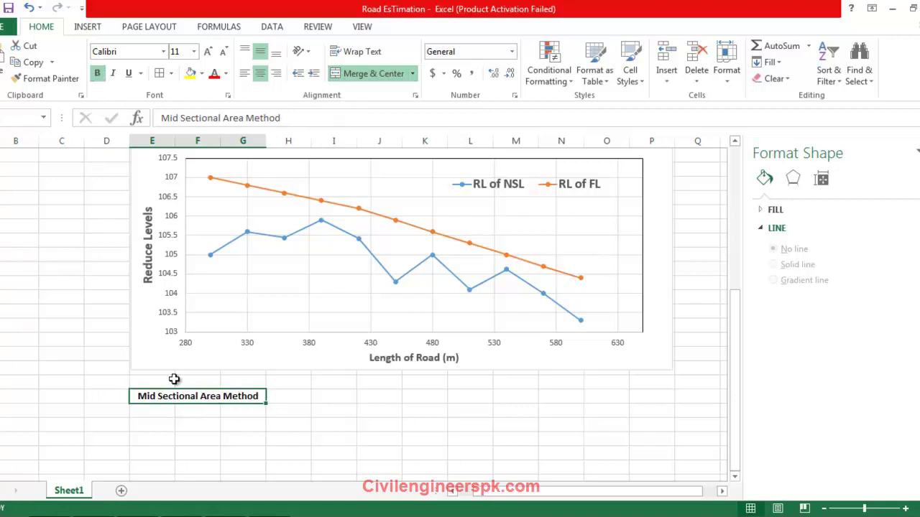
{"action": "left_click", "coordinate": [208, 51]}
{"action": "left_click", "coordinate": [208, 51]}
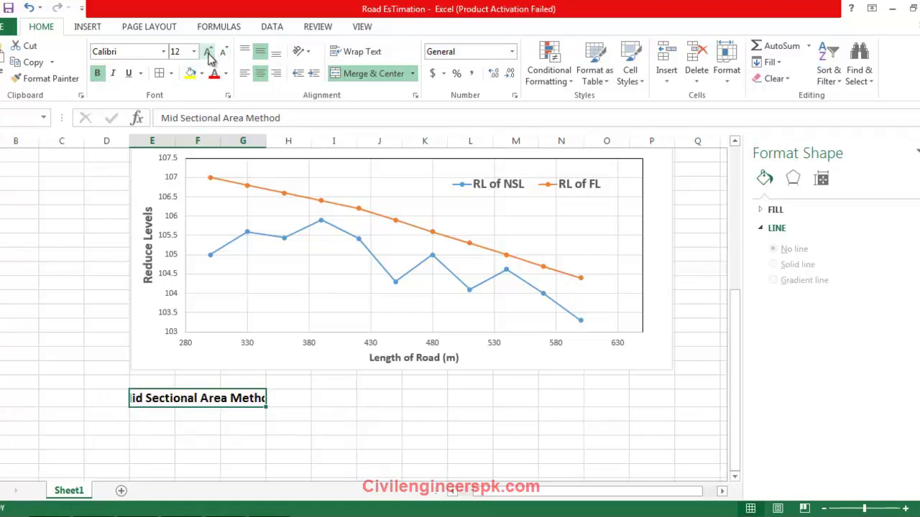
{"action": "left_click_drag", "start_coordinate": [157, 400], "coordinate": [279, 397]}
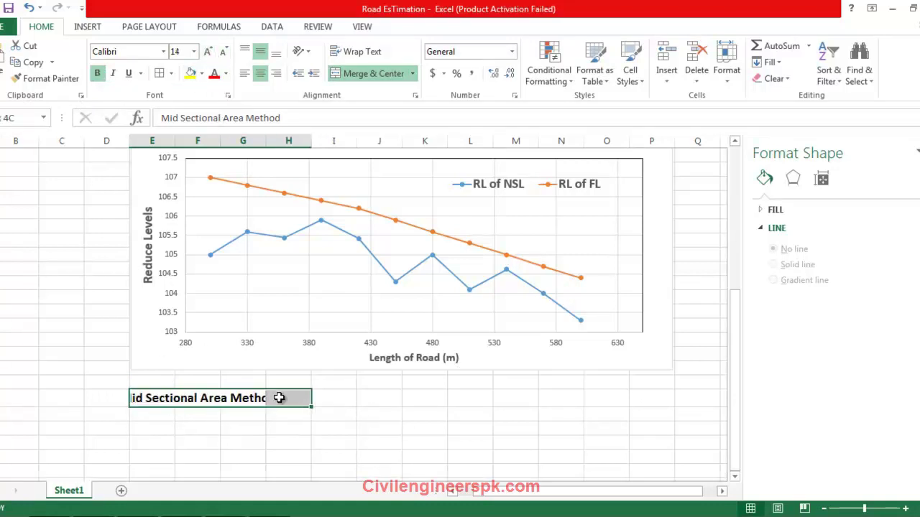
{"action": "left_click", "coordinate": [369, 76]}
{"action": "left_click", "coordinate": [349, 416]}
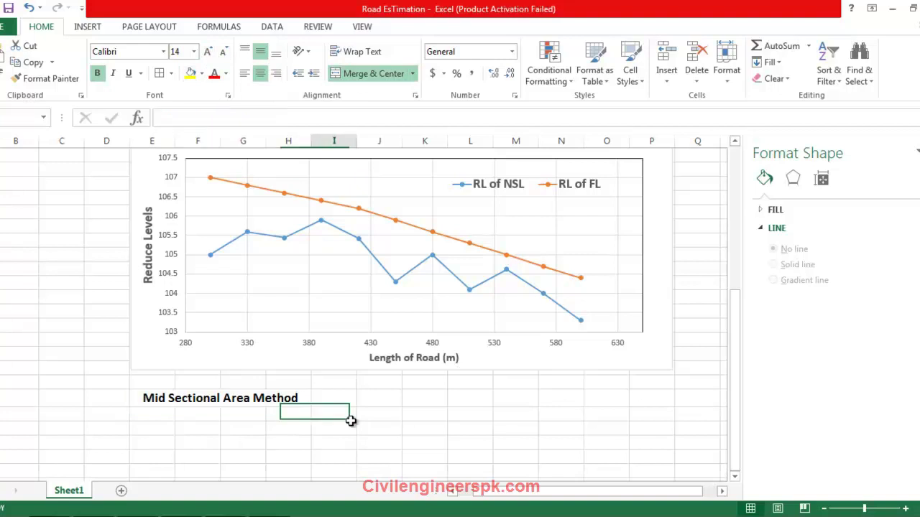
{"action": "left_click", "coordinate": [269, 404]}
{"action": "left_click", "coordinate": [112, 74]}
{"action": "left_click", "coordinate": [129, 73]}
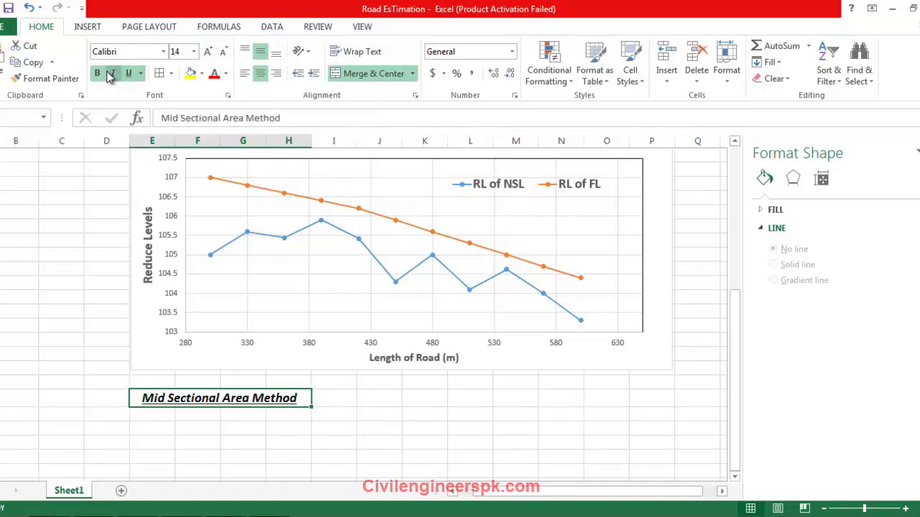
{"action": "left_click", "coordinate": [111, 73]}
{"action": "left_click", "coordinate": [420, 397]}
{"action": "scroll", "coordinate": [218, 393], "scroll_direction": "down", "scroll_amount": 1}
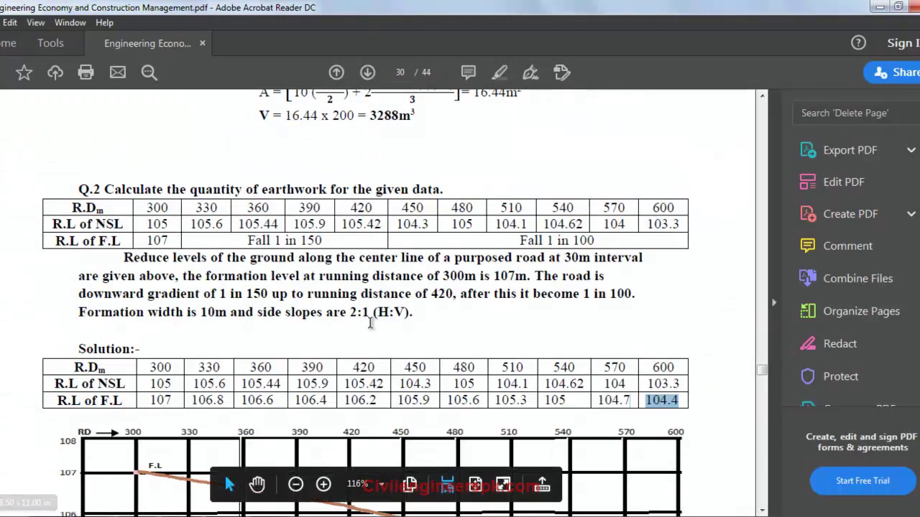
- Zoom the Acrobat page to 200% on the Mid Sectional Area Method formulas
{"action": "scroll", "coordinate": [487, 343], "scroll_direction": "up", "scroll_amount": 10}
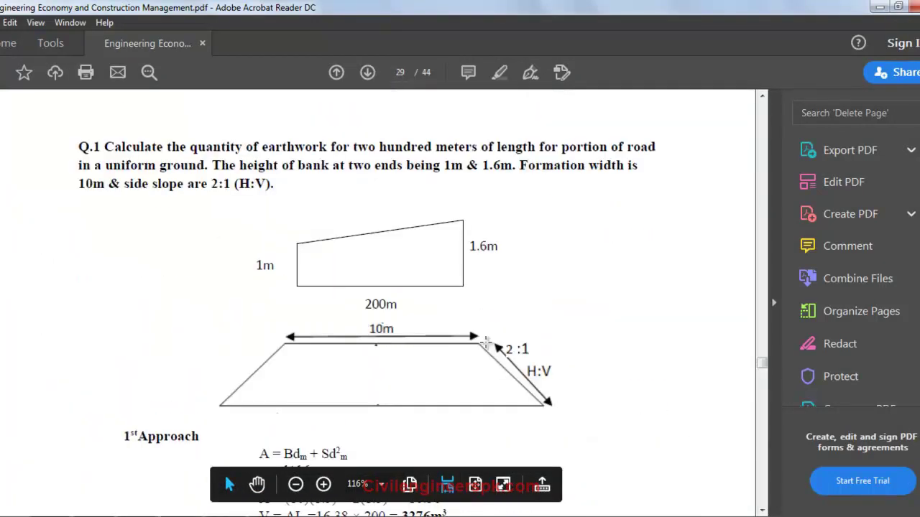
{"action": "scroll", "coordinate": [487, 345], "scroll_direction": "up", "scroll_amount": 5}
{"action": "scroll", "coordinate": [487, 346], "scroll_direction": "down", "scroll_amount": 1}
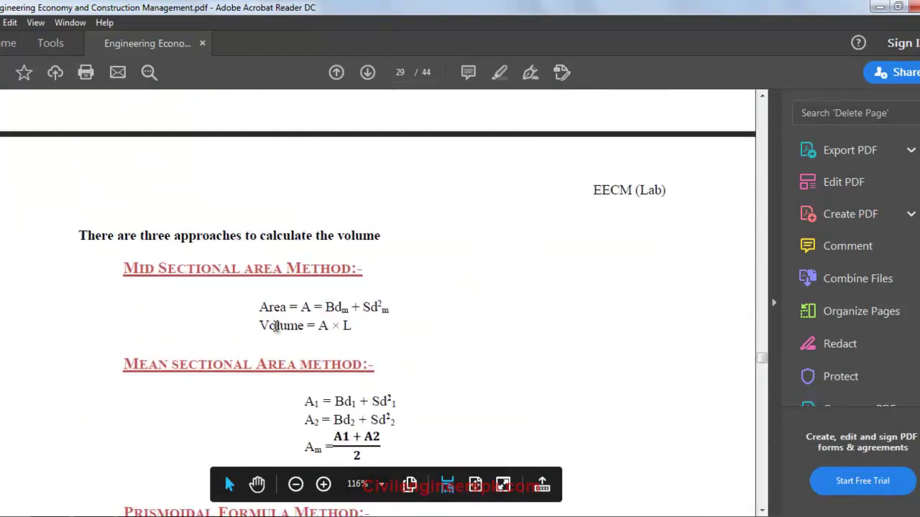
{"action": "left_click", "coordinate": [324, 485]}
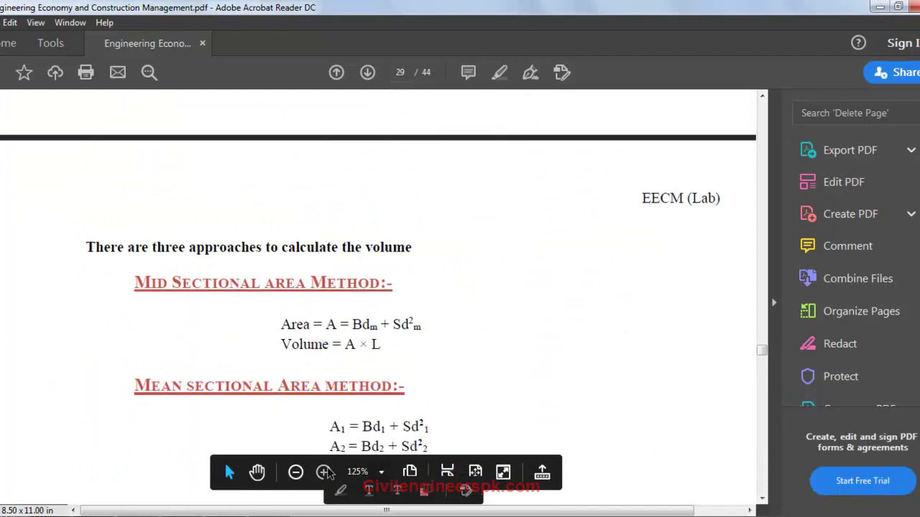
{"action": "left_click", "coordinate": [325, 472]}
{"action": "left_click", "coordinate": [325, 472]}
{"action": "scroll", "coordinate": [597, 384], "scroll_direction": "down", "scroll_amount": 3}
{"action": "scroll", "coordinate": [600, 381], "scroll_direction": "up", "scroll_amount": 1}
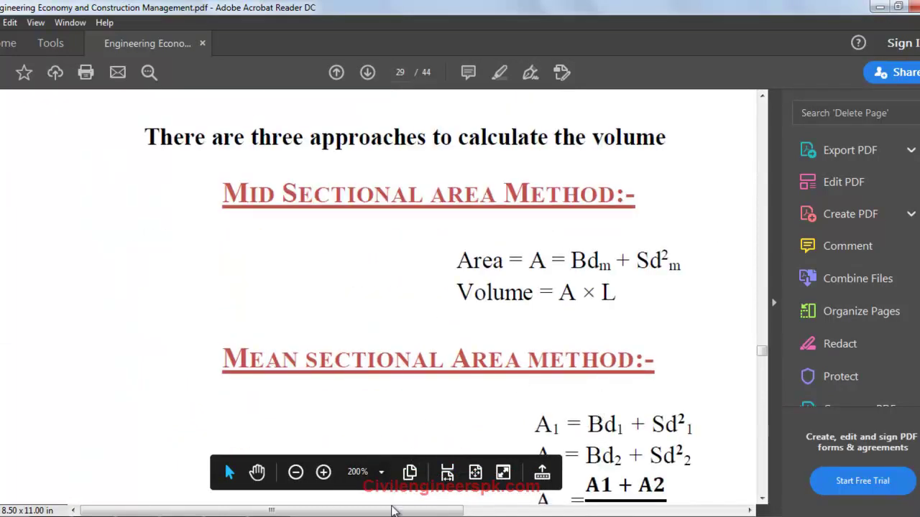
{"action": "left_click_drag", "start_coordinate": [394, 510], "coordinate": [475, 510]}
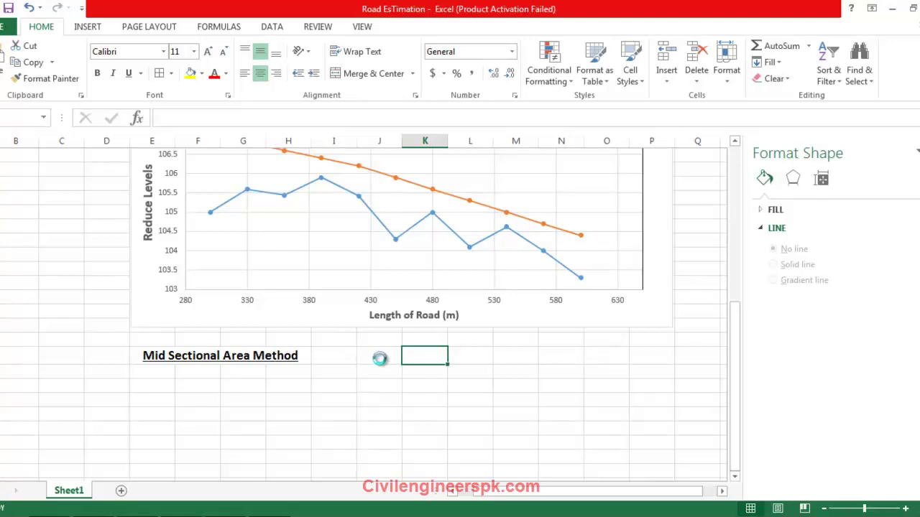
- Paste the captured formula screenshot into the sheet and zoom out to see it whole
{"action": "key", "text": "ctrl+v"}
{"action": "scroll", "coordinate": [398, 329], "scroll_direction": "down", "scroll_amount": 2}
{"action": "left_click_drag", "start_coordinate": [497, 350], "coordinate": [82, 220]}
{"action": "scroll", "coordinate": [293, 235], "scroll_direction": "down", "scroll_amount": 3}
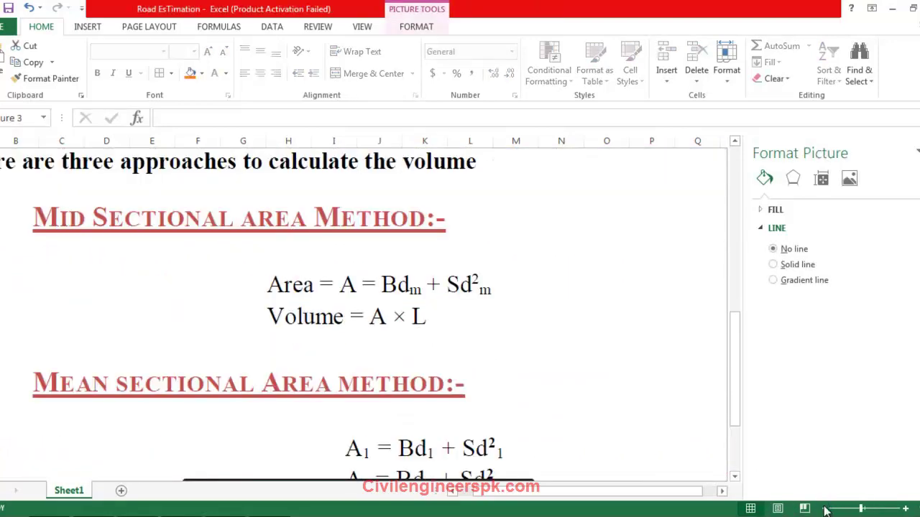
{"action": "left_click", "coordinate": [824, 508]}
{"action": "left_click", "coordinate": [825, 508]}
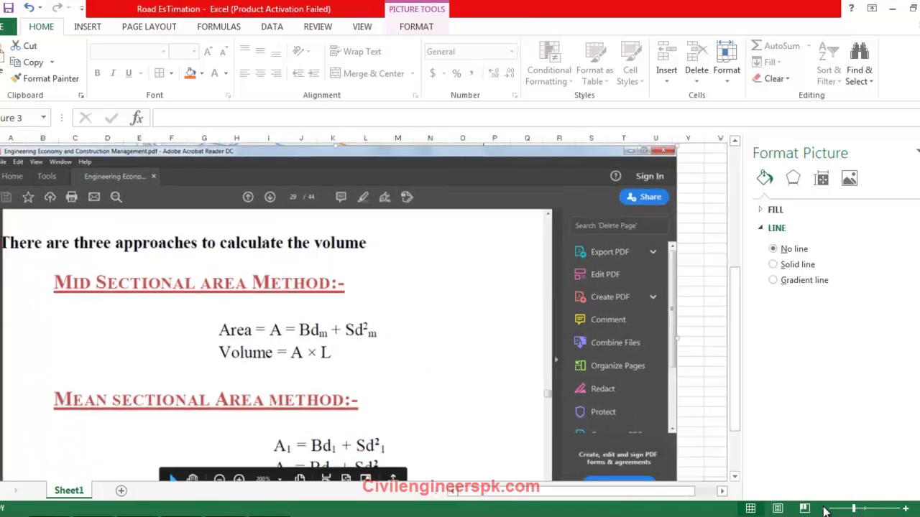
- Crop the screenshot down to just the Area and Volume formulas
{"action": "left_click", "coordinate": [429, 26]}
{"action": "left_click", "coordinate": [778, 63]}
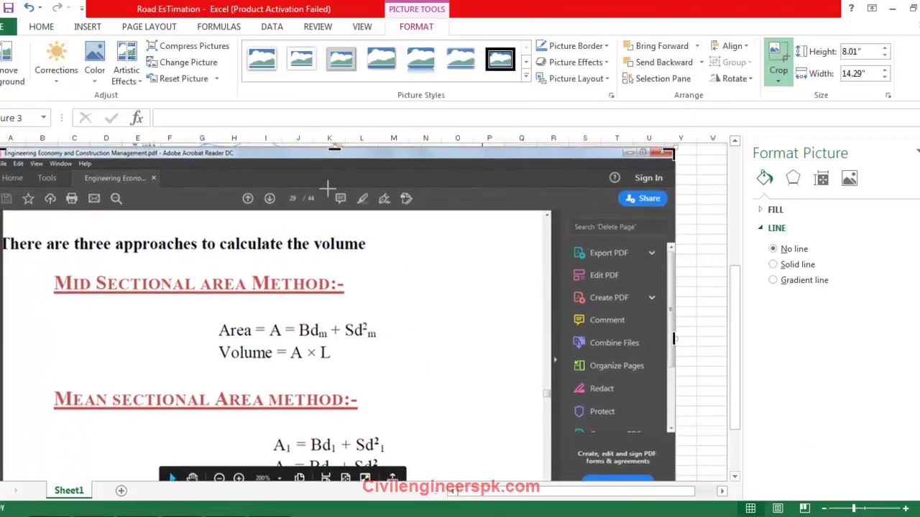
{"action": "left_click_drag", "start_coordinate": [334, 150], "coordinate": [335, 323]}
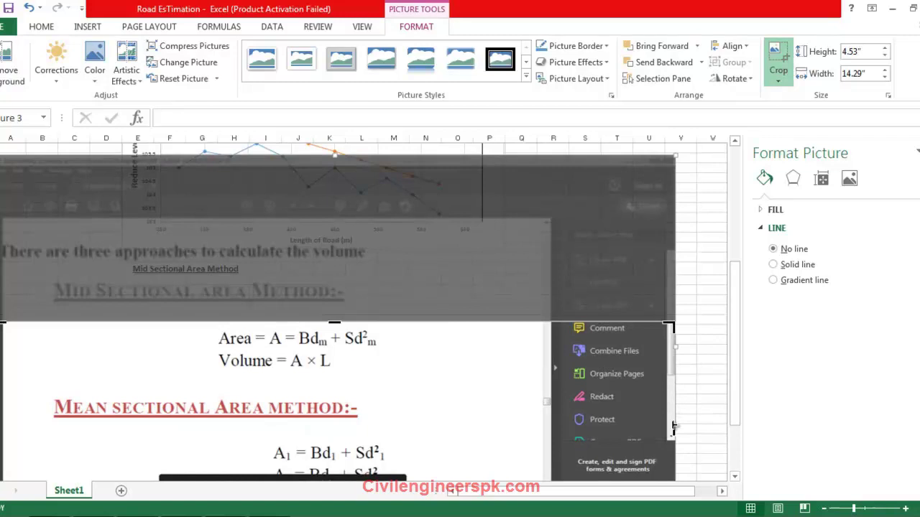
{"action": "mouse_move", "coordinate": [673, 428]}
{"action": "left_mouse_down"}
{"action": "mouse_move", "coordinate": [378, 378]}
{"action": "mouse_move", "coordinate": [381, 424]}
{"action": "left_mouse_up"}
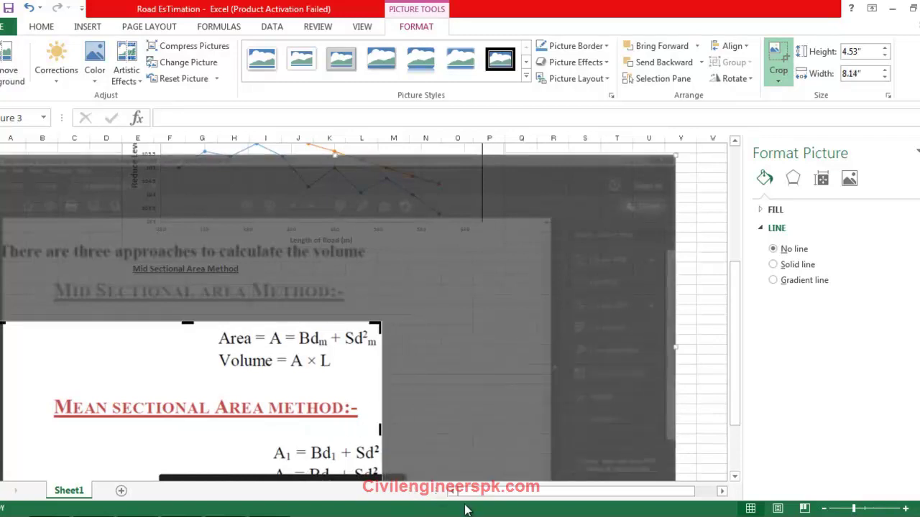
{"action": "scroll", "coordinate": [409, 463], "scroll_direction": "down", "scroll_amount": 1}
{"action": "mouse_move", "coordinate": [3, 399]}
{"action": "left_mouse_down"}
{"action": "mouse_move", "coordinate": [214, 390]}
{"action": "mouse_move", "coordinate": [206, 390]}
{"action": "left_mouse_up"}
{"action": "scroll", "coordinate": [301, 357], "scroll_direction": "down", "scroll_amount": 3}
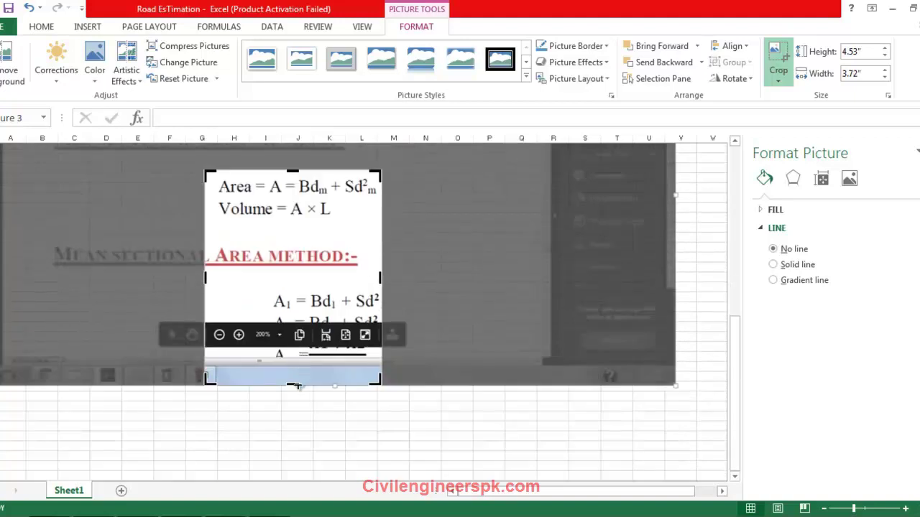
{"action": "left_click_drag", "start_coordinate": [297, 386], "coordinate": [314, 222]}
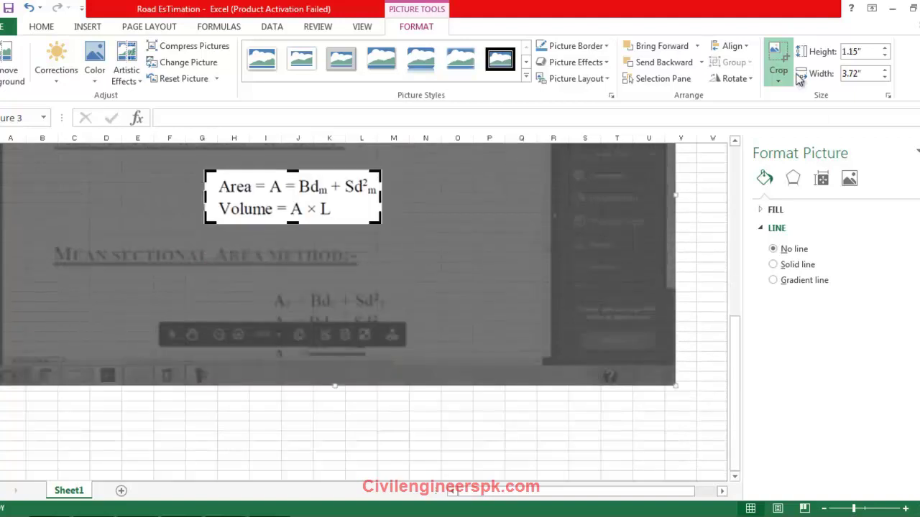
{"action": "left_click", "coordinate": [778, 58]}
- Move the cropped formula picture beside the Mid Sectional Area Method heading
{"action": "scroll", "coordinate": [309, 229], "scroll_direction": "up", "scroll_amount": 2}
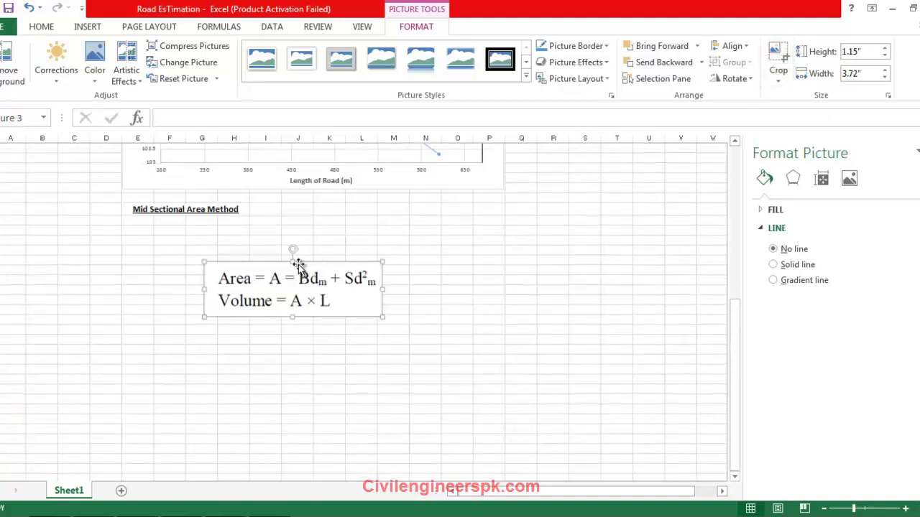
{"action": "left_click_drag", "start_coordinate": [297, 266], "coordinate": [346, 199]}
{"action": "left_click", "coordinate": [310, 308]}
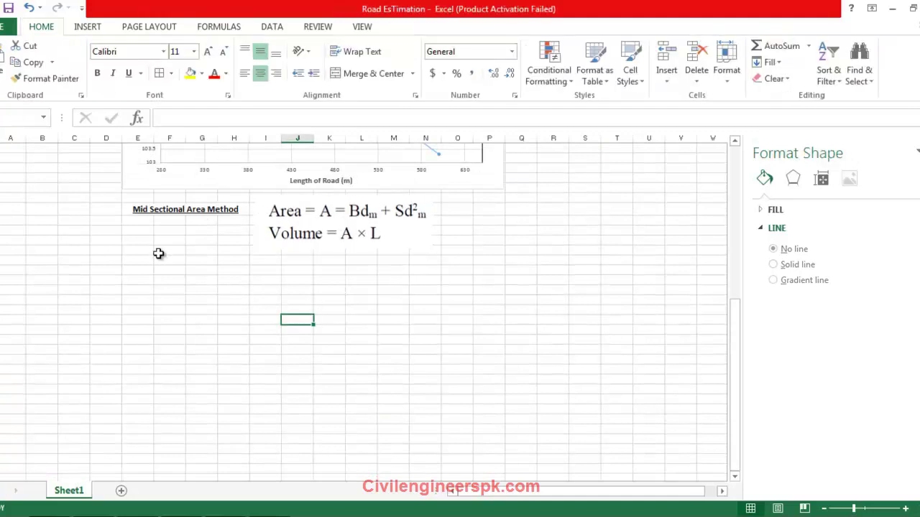
{"action": "scroll", "coordinate": [144, 259], "scroll_direction": "up", "scroll_amount": 1}
{"action": "left_click", "coordinate": [140, 257]}
{"action": "left_click", "coordinate": [140, 310]}
{"action": "scroll", "coordinate": [300, 332], "scroll_direction": "up", "scroll_amount": 1}
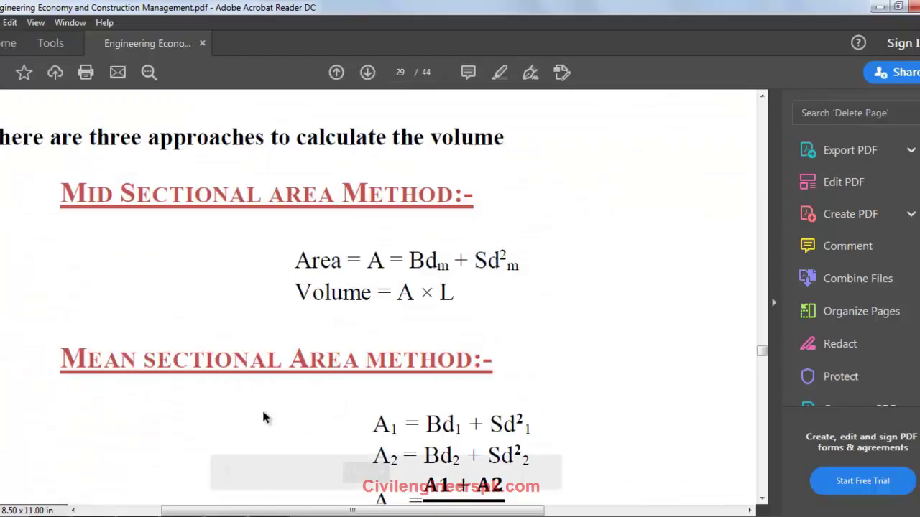
{"action": "scroll", "coordinate": [263, 417], "scroll_direction": "down", "scroll_amount": 10}
{"action": "scroll", "coordinate": [386, 385], "scroll_direction": "down", "scroll_amount": 3}
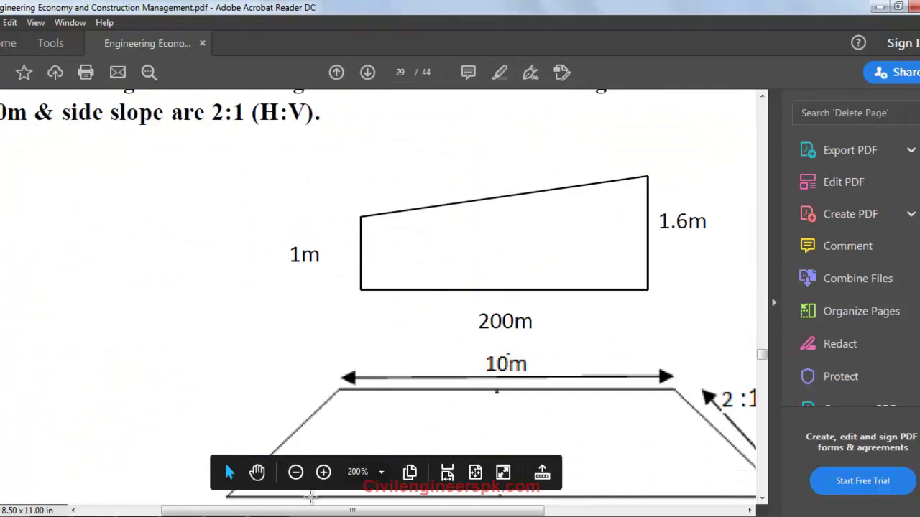
{"action": "scroll", "coordinate": [369, 345], "scroll_direction": "down", "scroll_amount": 5}
{"action": "scroll", "coordinate": [369, 339], "scroll_direction": "down", "scroll_amount": 5}
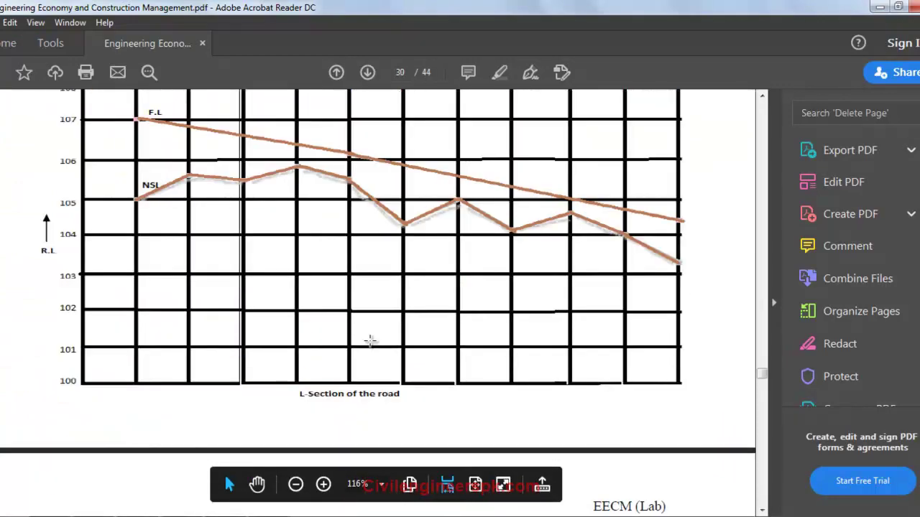
{"action": "scroll", "coordinate": [369, 338], "scroll_direction": "up", "scroll_amount": 2}
{"action": "scroll", "coordinate": [369, 338], "scroll_direction": "down", "scroll_amount": 8}
{"action": "scroll", "coordinate": [454, 234], "scroll_direction": "up", "scroll_amount": 2}
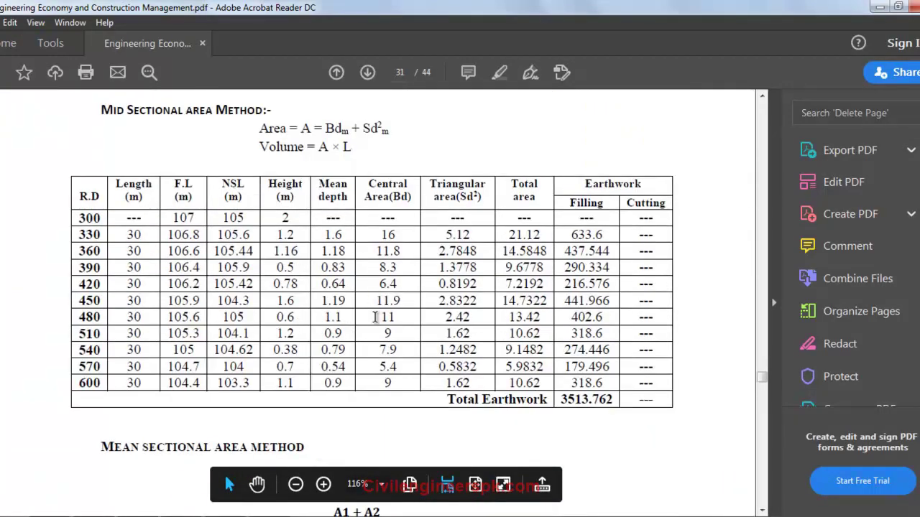
{"action": "scroll", "coordinate": [375, 317], "scroll_direction": "up", "scroll_amount": 6}
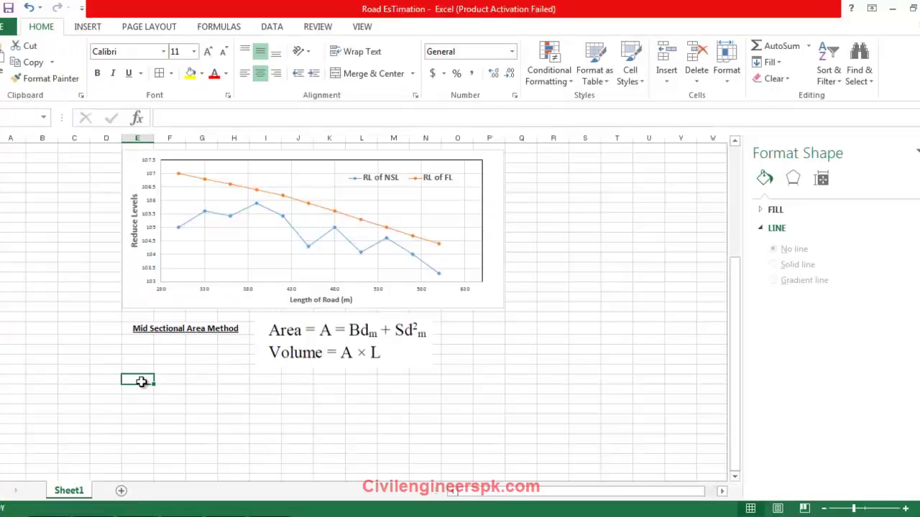
- Link the column's RDm header and chainages 300, 330 and 360 to row 13
{"action": "type", "text": "="}
{"action": "scroll", "coordinate": [240, 366], "scroll_direction": "up", "scroll_amount": 3}
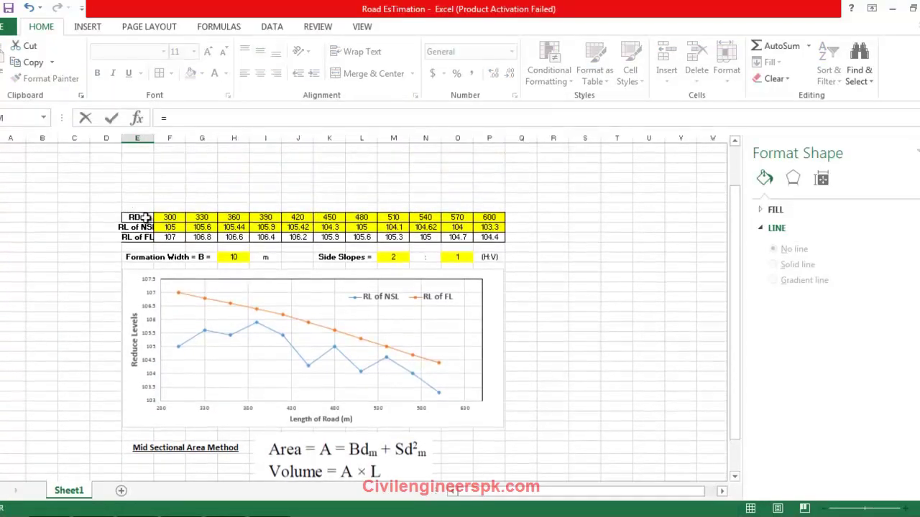
{"action": "left_click", "coordinate": [146, 218]}
{"action": "key", "text": "Return"}
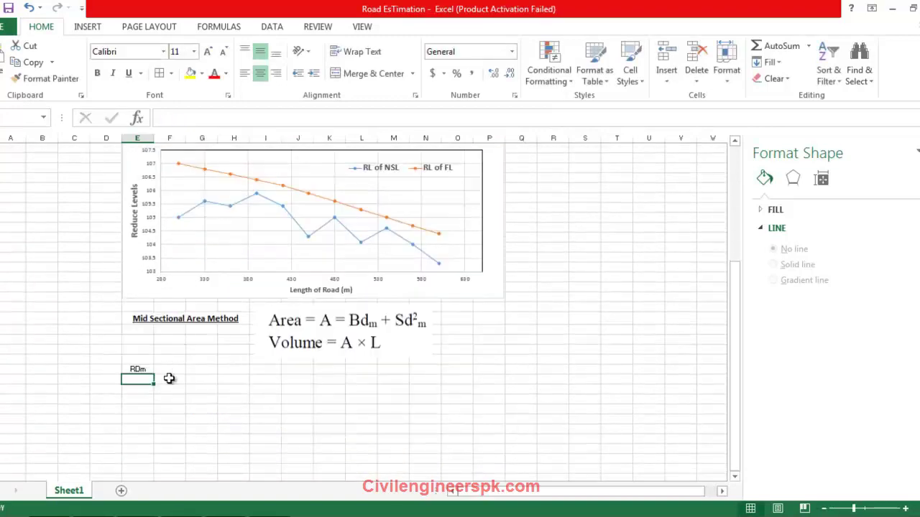
{"action": "type", "text": "="}
{"action": "scroll", "coordinate": [266, 365], "scroll_direction": "up", "scroll_amount": 3}
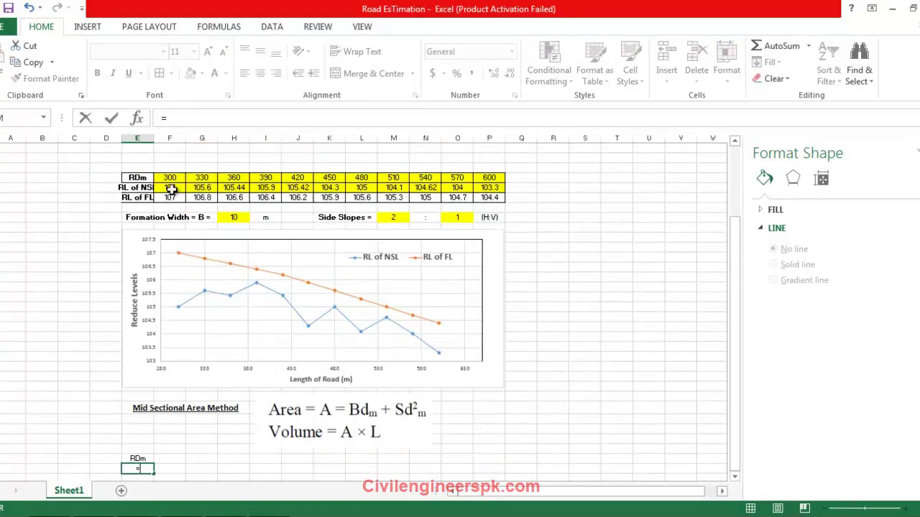
{"action": "left_click", "coordinate": [170, 179]}
{"action": "key", "text": "Return"}
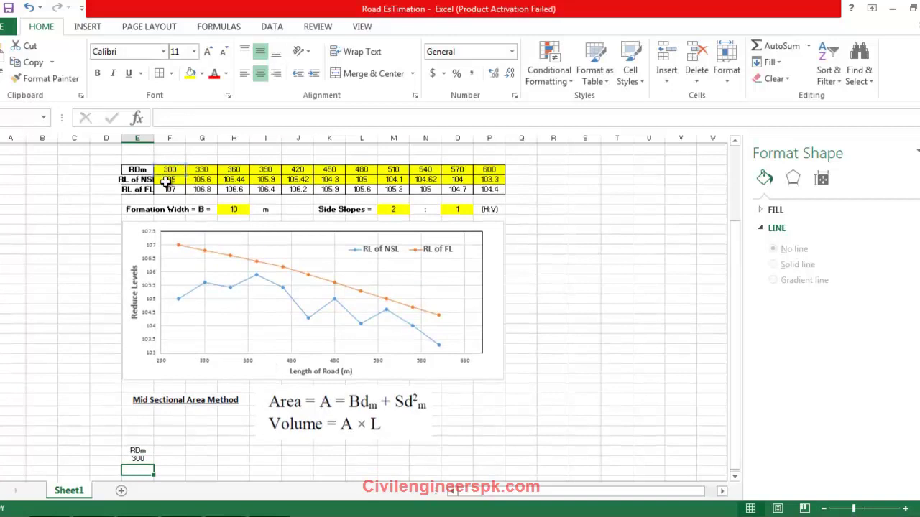
{"action": "type", "text": "="}
{"action": "left_click", "coordinate": [202, 177]}
{"action": "key", "text": "Return"}
{"action": "type", "text": "="}
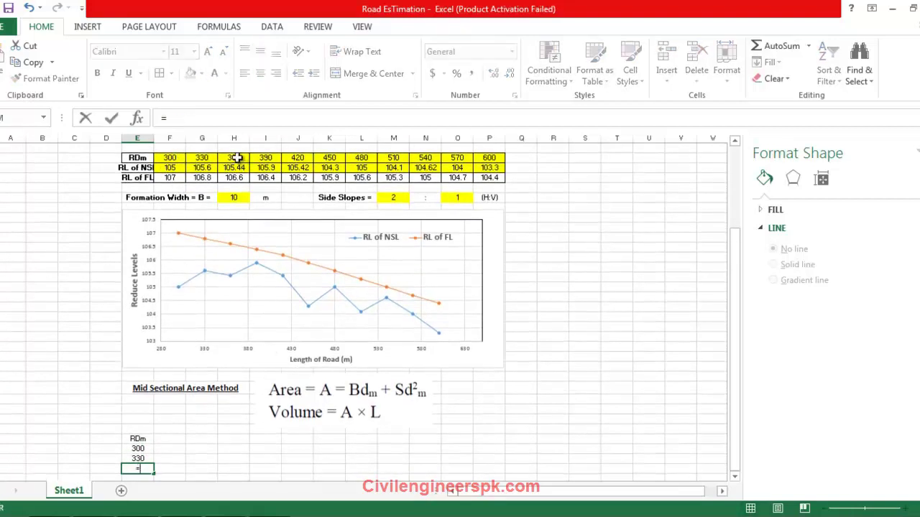
{"action": "left_click", "coordinate": [234, 158]}
{"action": "key", "text": "Return"}
- Link the next chainages 390, 420, 480 and 510 from row 13
{"action": "left_click", "coordinate": [273, 146]}
{"action": "left_click", "coordinate": [138, 467]}
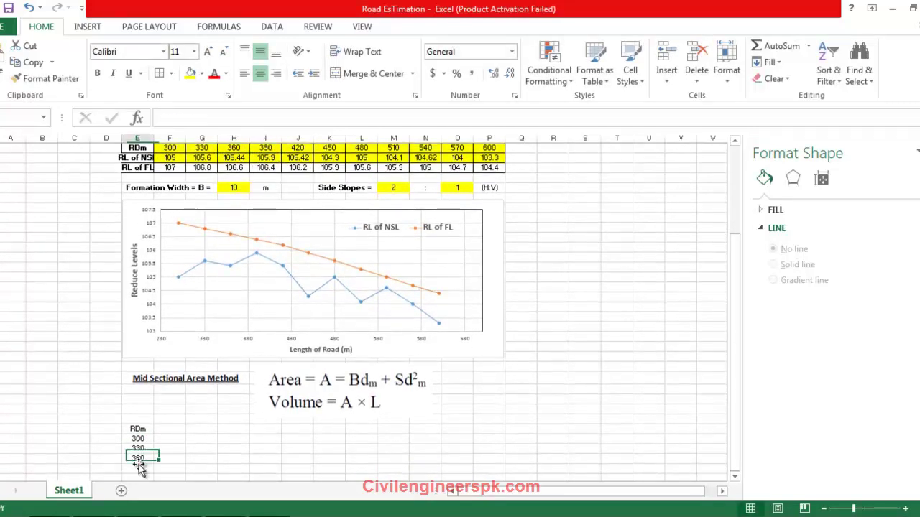
{"action": "type", "text": "="}
{"action": "left_click", "coordinate": [265, 148]}
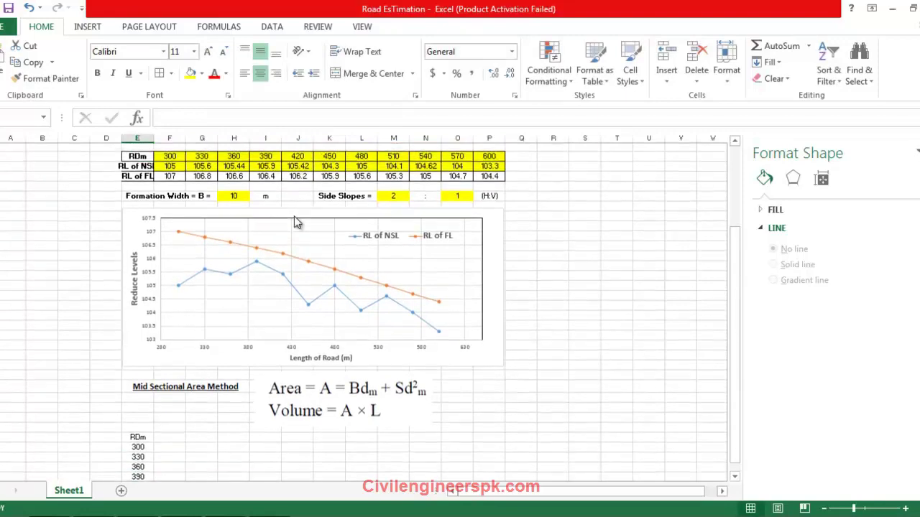
{"action": "key", "text": "Return"}
{"action": "type", "text": "="}
{"action": "left_click", "coordinate": [299, 149]}
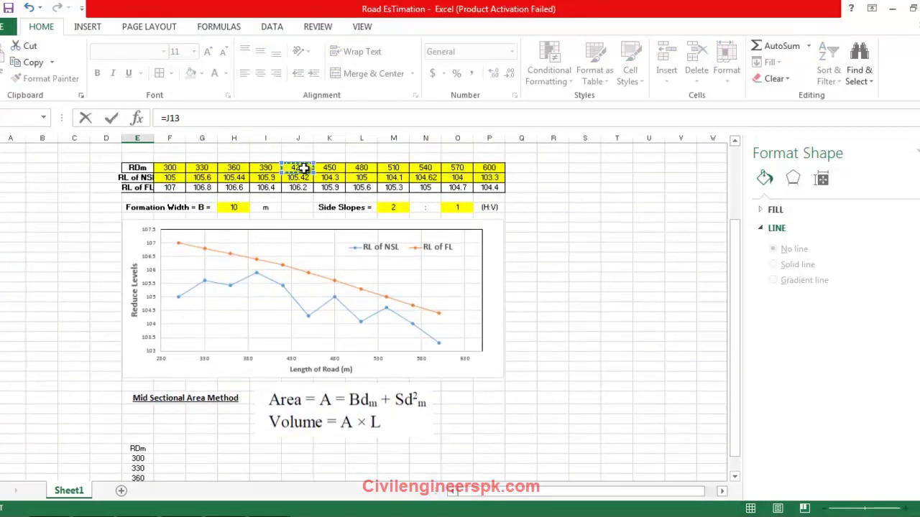
{"action": "key", "text": "Return"}
{"action": "type", "text": "="}
{"action": "scroll", "coordinate": [336, 277], "scroll_direction": "up", "scroll_amount": 1}
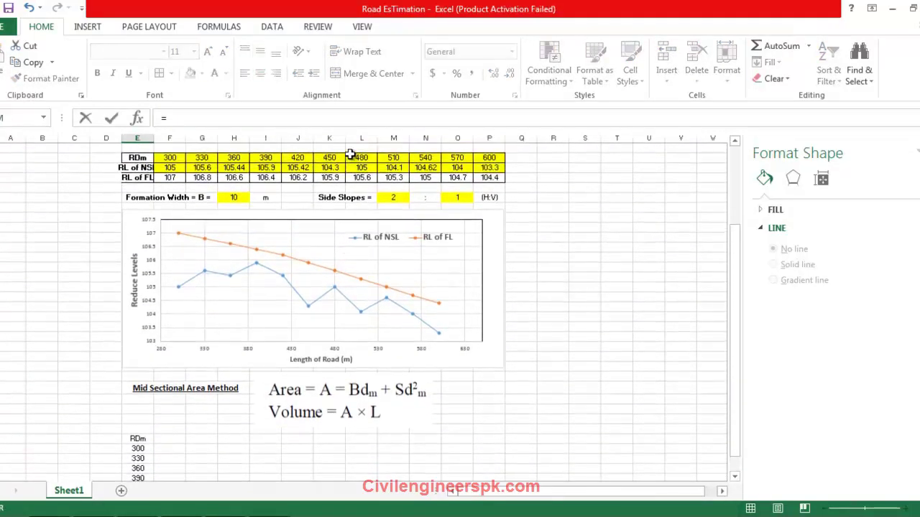
{"action": "left_click", "coordinate": [357, 156]}
{"action": "key", "text": "Return"}
{"action": "type", "text": "="}
{"action": "scroll", "coordinate": [346, 286], "scroll_direction": "up", "scroll_amount": 1}
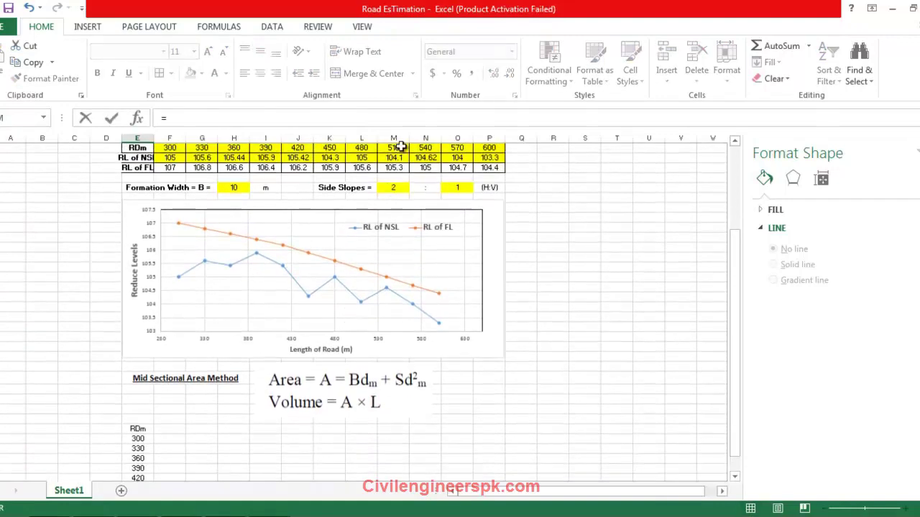
{"action": "key", "text": "Return"}
- Link the remaining chainages 540, 570 and 600, then select the RDm header cell
{"action": "type", "text": "="}
{"action": "scroll", "coordinate": [427, 220], "scroll_direction": "up", "scroll_amount": 2}
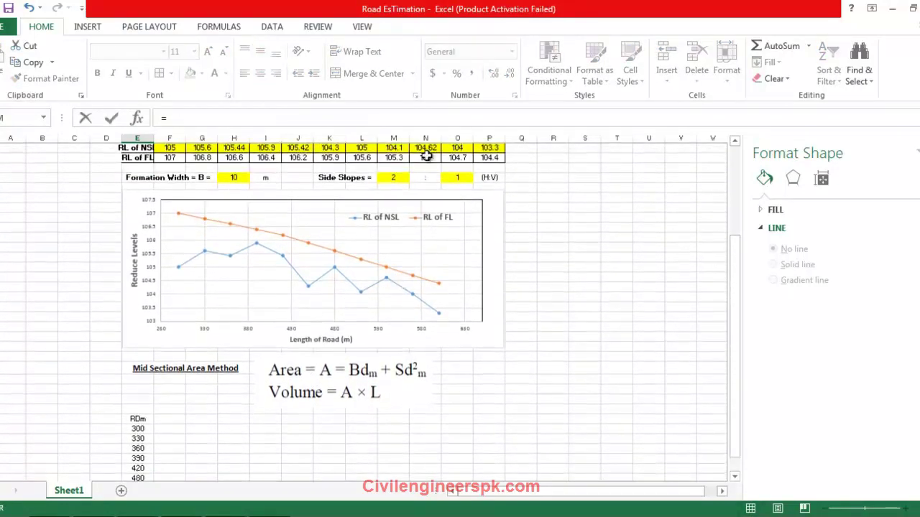
{"action": "left_click", "coordinate": [429, 160]}
{"action": "key", "text": "Return"}
{"action": "type", "text": "="}
{"action": "scroll", "coordinate": [446, 270], "scroll_direction": "up", "scroll_amount": 2}
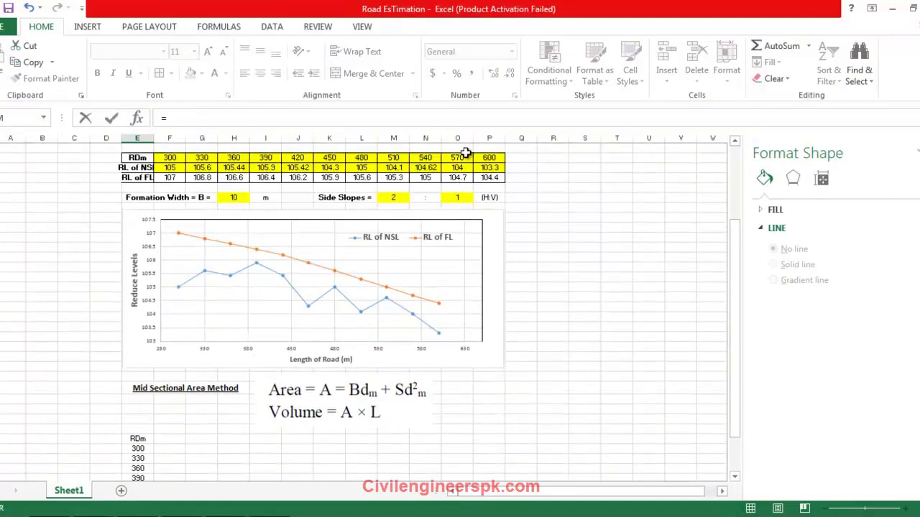
{"action": "left_click_drag", "start_coordinate": [464, 168], "coordinate": [466, 158]}
{"action": "key", "text": "Return"}
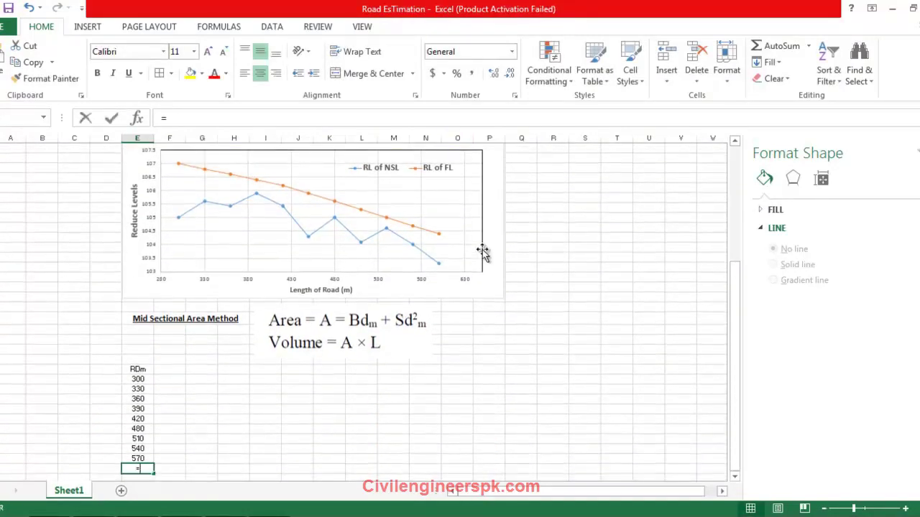
{"action": "type", "text": "="}
{"action": "scroll", "coordinate": [483, 251], "scroll_direction": "up", "scroll_amount": 2}
{"action": "left_click", "coordinate": [489, 150]}
{"action": "key", "text": "Return"}
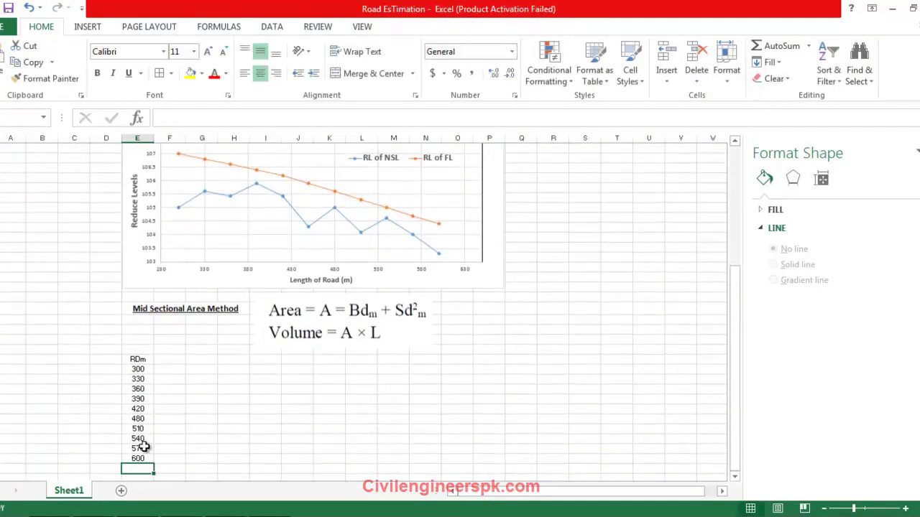
{"action": "left_click", "coordinate": [140, 358]}
- Bold the lower table's RDm heading and cancel a stray formula
{"action": "left_click", "coordinate": [96, 73]}
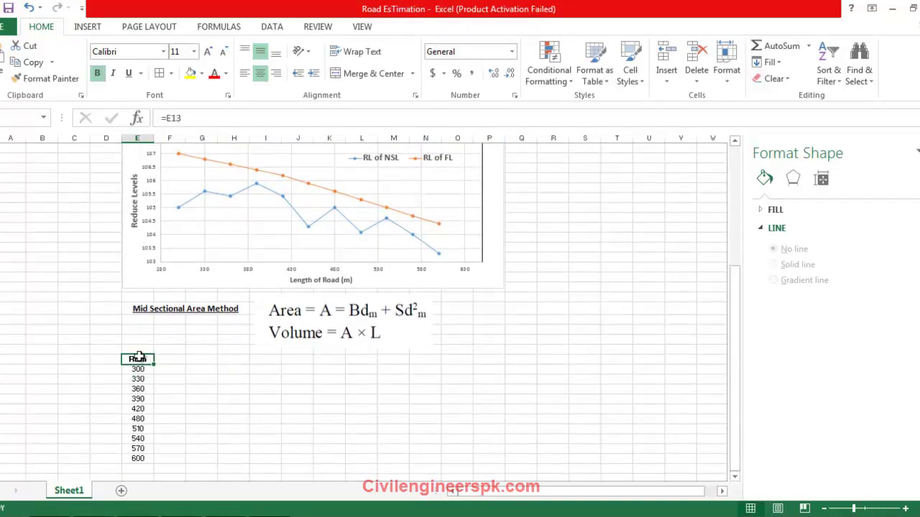
{"action": "left_click", "coordinate": [173, 361]}
{"action": "type", "text": "="}
{"action": "scroll", "coordinate": [175, 206], "scroll_direction": "up", "scroll_amount": 2}
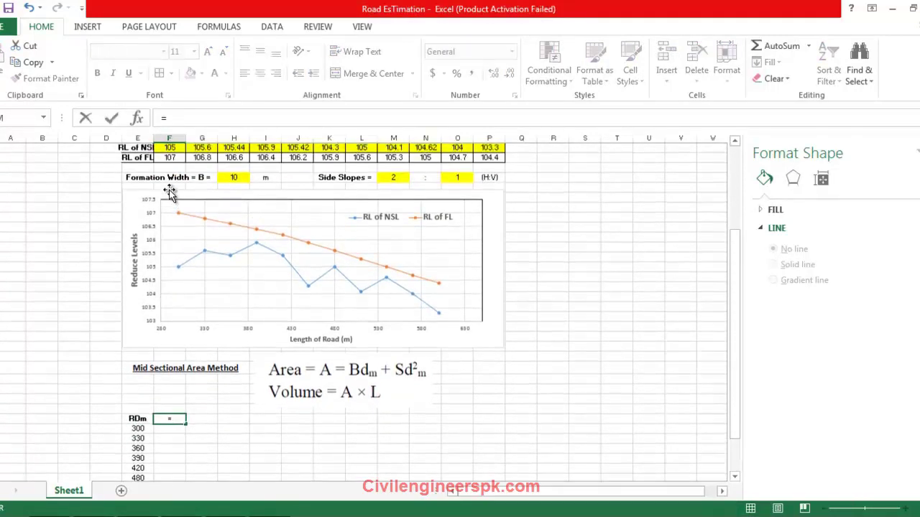
{"action": "scroll", "coordinate": [167, 277], "scroll_direction": "up", "scroll_amount": 1}
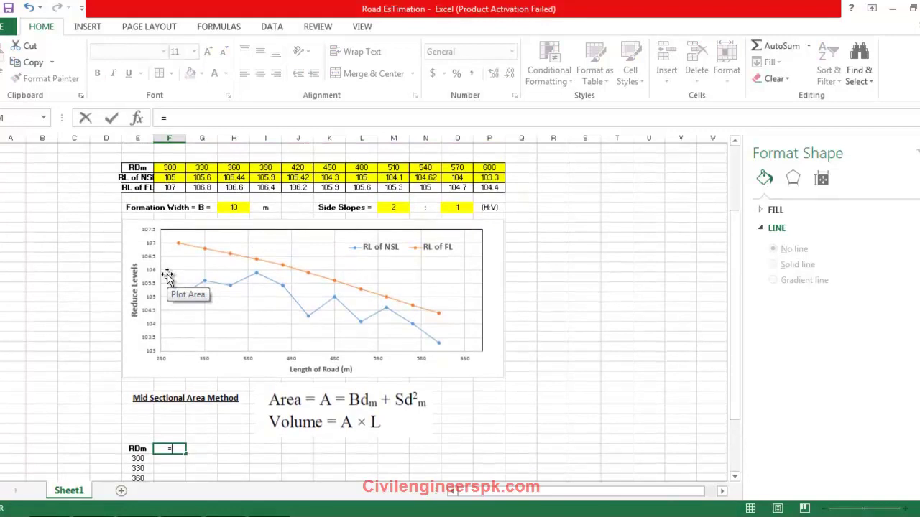
{"action": "key", "text": "Escape"}
{"action": "scroll", "coordinate": [135, 388], "scroll_direction": "down", "scroll_amount": 1}
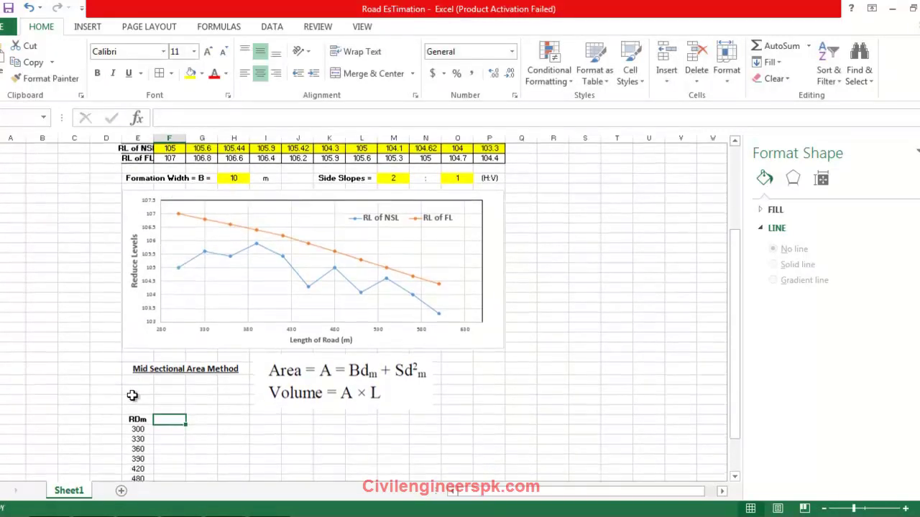
- Put an RL of NSL heading beside RDm, linked to the top table's label (=E14)
{"action": "left_click", "coordinate": [139, 417]}
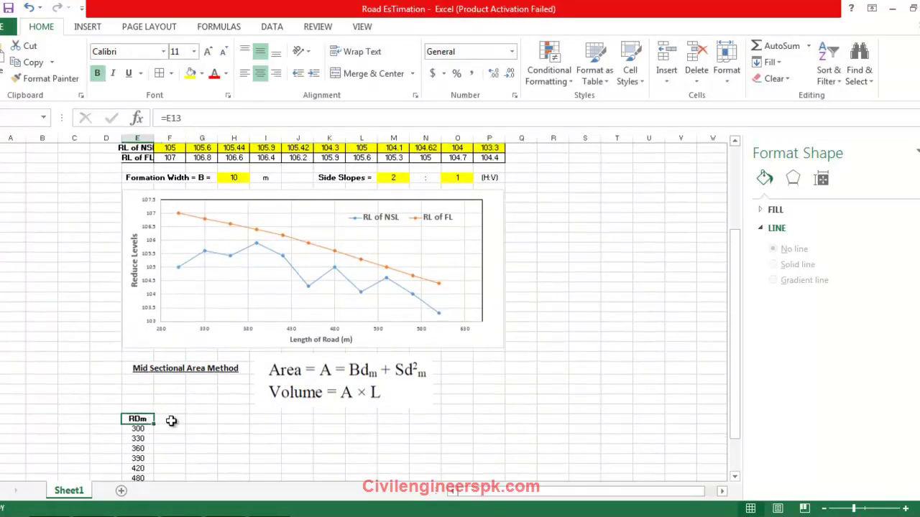
{"action": "left_click", "coordinate": [171, 421]}
{"action": "type", "text": "="}
{"action": "scroll", "coordinate": [136, 205], "scroll_direction": "up", "scroll_amount": 1}
{"action": "left_click", "coordinate": [136, 177]}
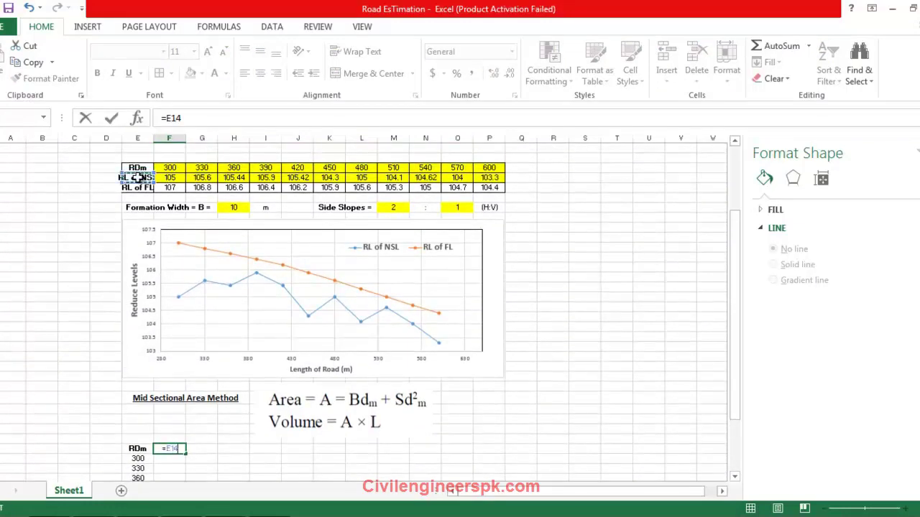
{"action": "key", "text": "Return"}
{"action": "scroll", "coordinate": [200, 308], "scroll_direction": "down", "scroll_amount": 1}
- Link the RL of NSL cell for chainage 300 to the top table's 300 value
{"action": "left_click", "coordinate": [148, 434]}
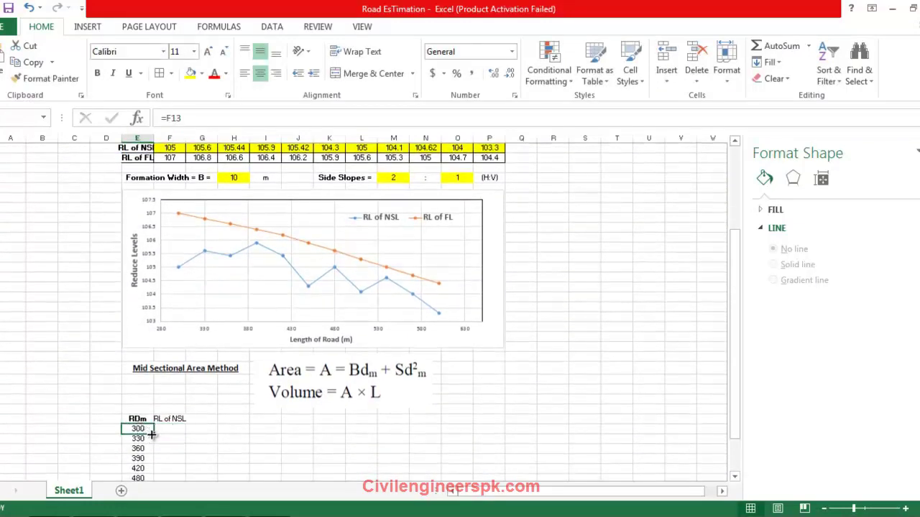
{"action": "left_click_drag", "start_coordinate": [153, 433], "coordinate": [173, 435]}
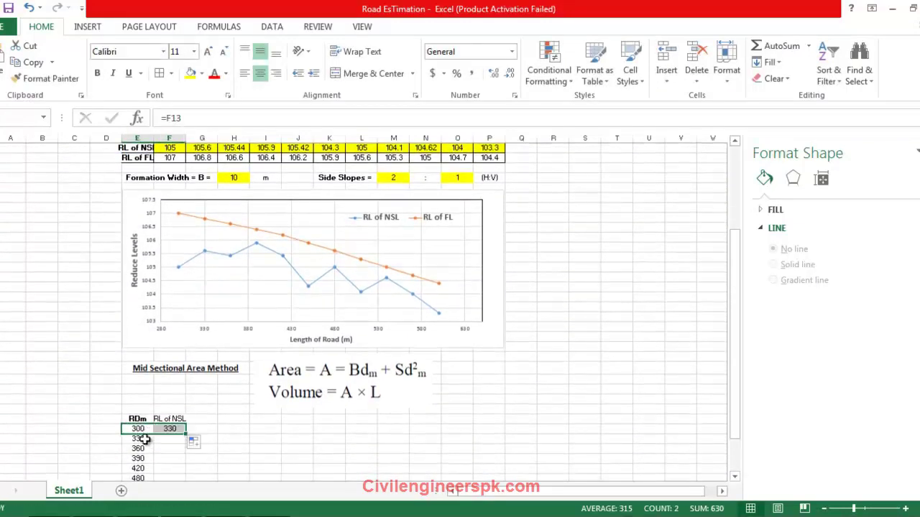
{"action": "scroll", "coordinate": [145, 438], "scroll_direction": "up", "scroll_amount": 1}
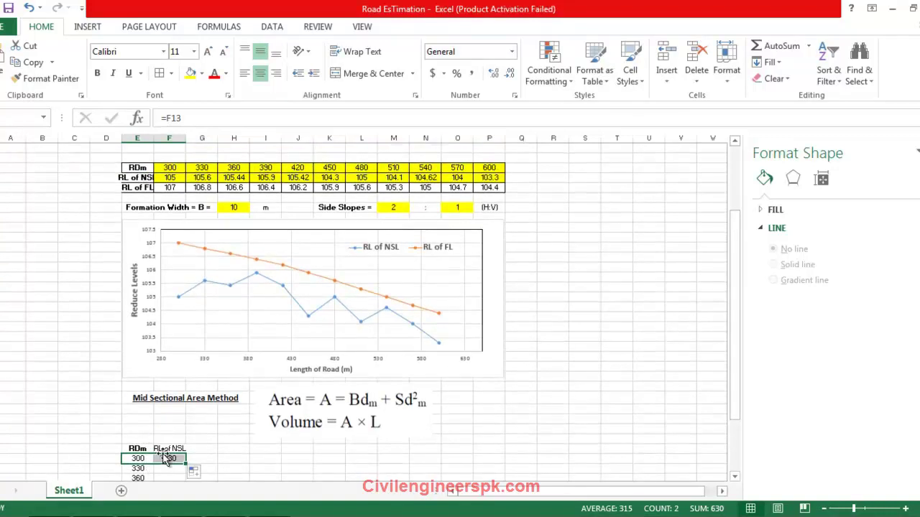
{"action": "left_click", "coordinate": [166, 458]}
{"action": "type", "text": "="}
{"action": "left_click", "coordinate": [173, 179]}
{"action": "key", "text": "Return"}
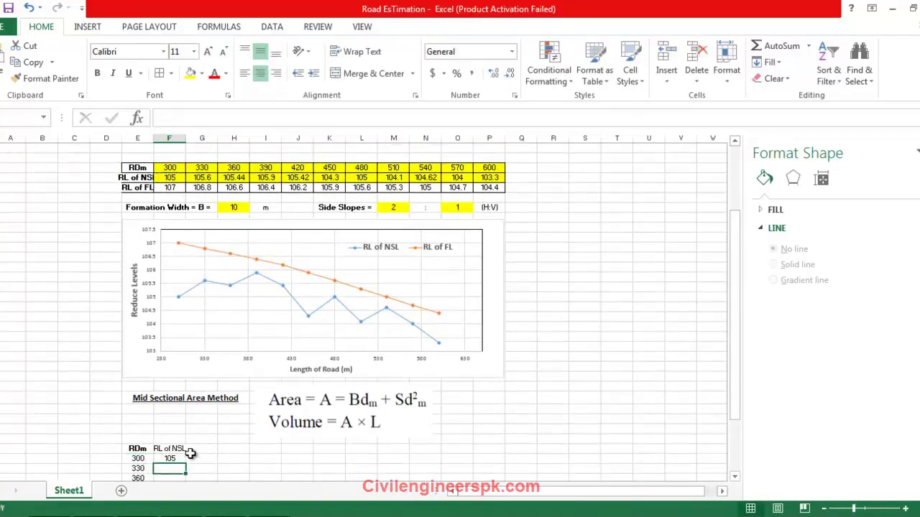
{"action": "left_click", "coordinate": [174, 458]}
- Link the RL of NSL cells for chainages 330, 360, 390 and 420 to the top table
{"action": "left_click", "coordinate": [181, 467]}
{"action": "type", "text": "="}
{"action": "left_click", "coordinate": [202, 177]}
{"action": "key", "text": "Return"}
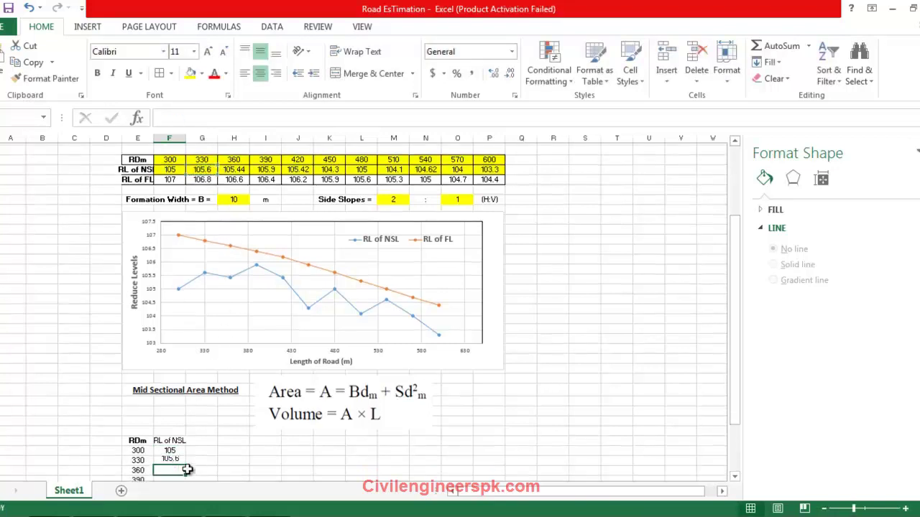
{"action": "type", "text": "="}
{"action": "left_click", "coordinate": [235, 167]}
{"action": "key", "text": "Return"}
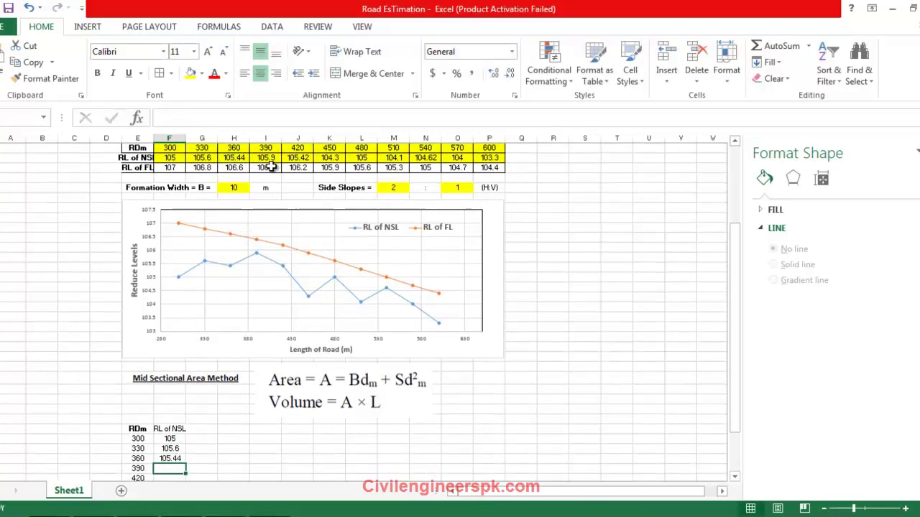
{"action": "type", "text": "="}
{"action": "left_click", "coordinate": [268, 157]}
{"action": "key", "text": "Return"}
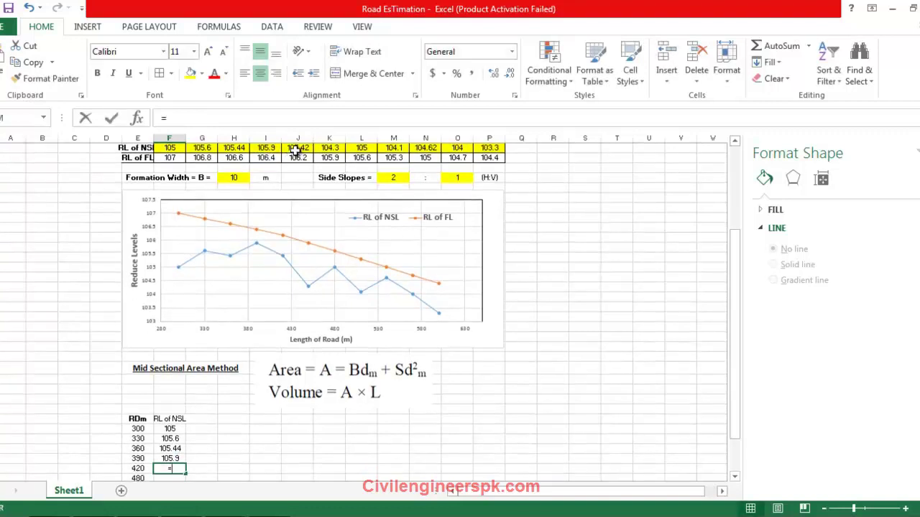
{"action": "type", "text": "="}
{"action": "key", "text": "Return"}
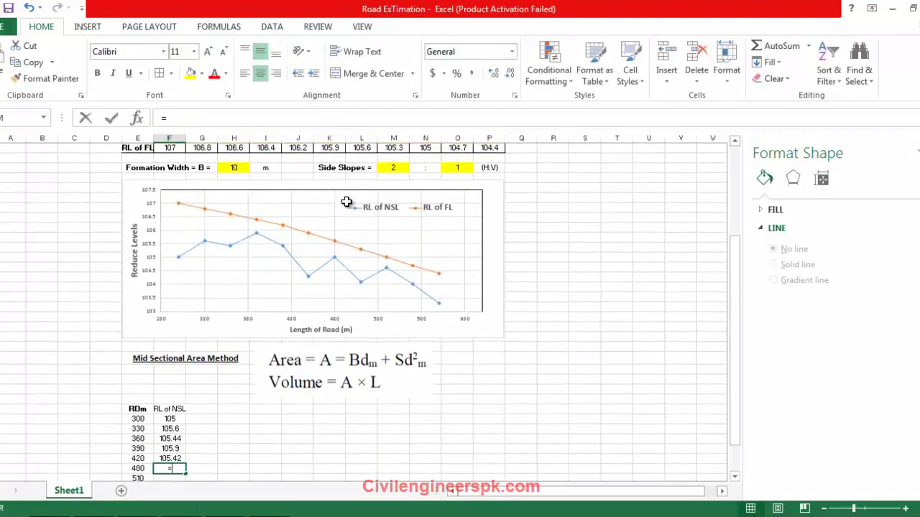
- Confirm the 480 row and link the 510 row to the top table
{"action": "scroll", "coordinate": [334, 167], "scroll_direction": "up", "scroll_amount": 1}
{"action": "key", "text": "Return"}
{"action": "type", "text": "="}
{"action": "scroll", "coordinate": [363, 173], "scroll_direction": "up", "scroll_amount": 1}
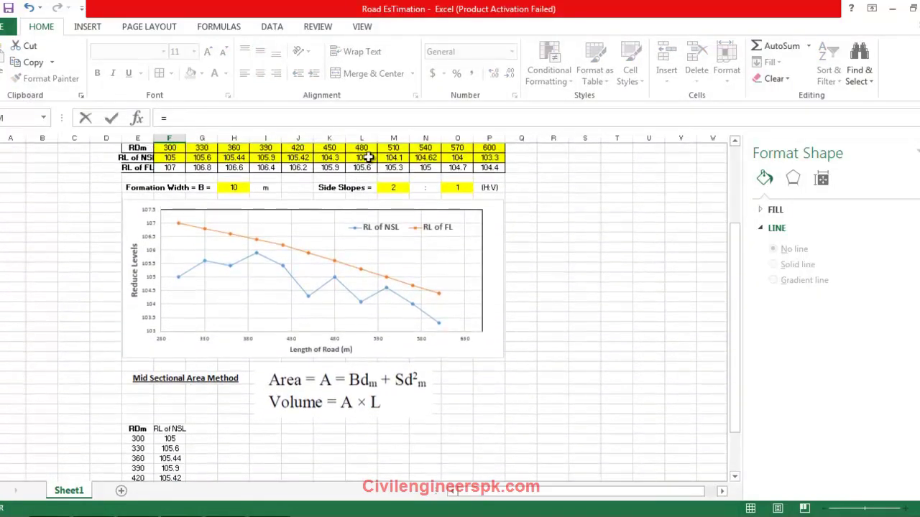
{"action": "left_click", "coordinate": [363, 154]}
{"action": "key", "text": "Return"}
- Start the next row's link, then delete the wrong 510 column reference and review the sheet
{"action": "type", "text": "="}
{"action": "scroll", "coordinate": [396, 232], "scroll_direction": "up", "scroll_amount": 1}
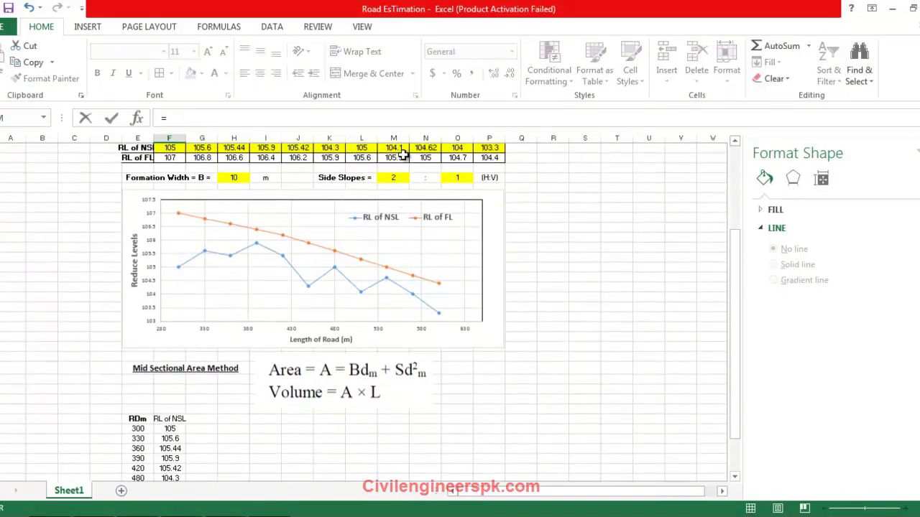
{"action": "scroll", "coordinate": [413, 207], "scroll_direction": "up", "scroll_amount": 1}
{"action": "left_click", "coordinate": [396, 178]}
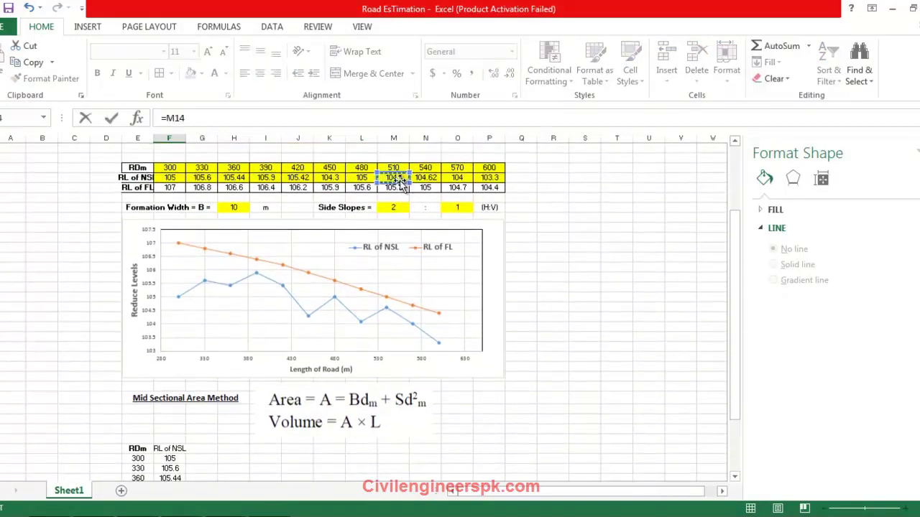
{"action": "left_click", "coordinate": [362, 177]}
{"action": "key", "text": "BackSpace"}
{"action": "key", "text": "BackSpace"}
{"action": "key", "text": "BackSpace"}
{"action": "scroll", "coordinate": [419, 295], "scroll_direction": "down", "scroll_amount": 2}
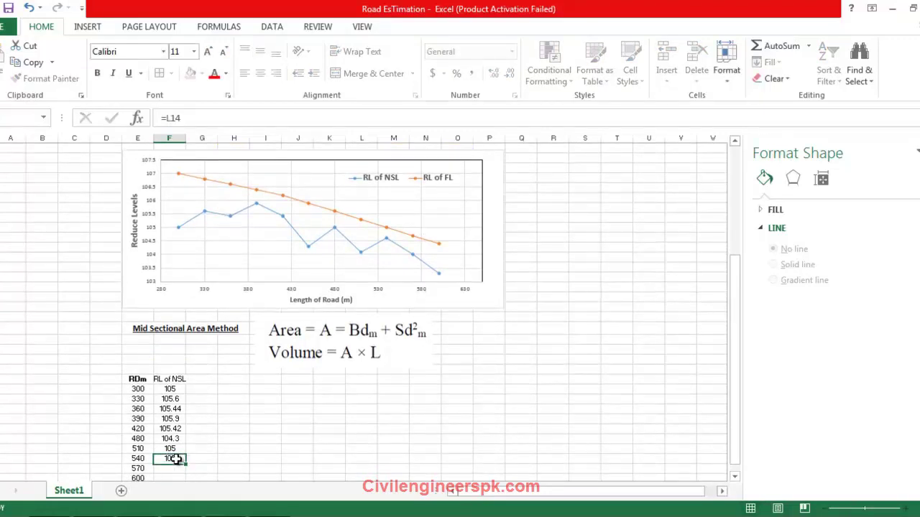
{"action": "scroll", "coordinate": [327, 432], "scroll_direction": "up", "scroll_amount": 1}
{"action": "scroll", "coordinate": [327, 432], "scroll_direction": "up", "scroll_amount": 2}
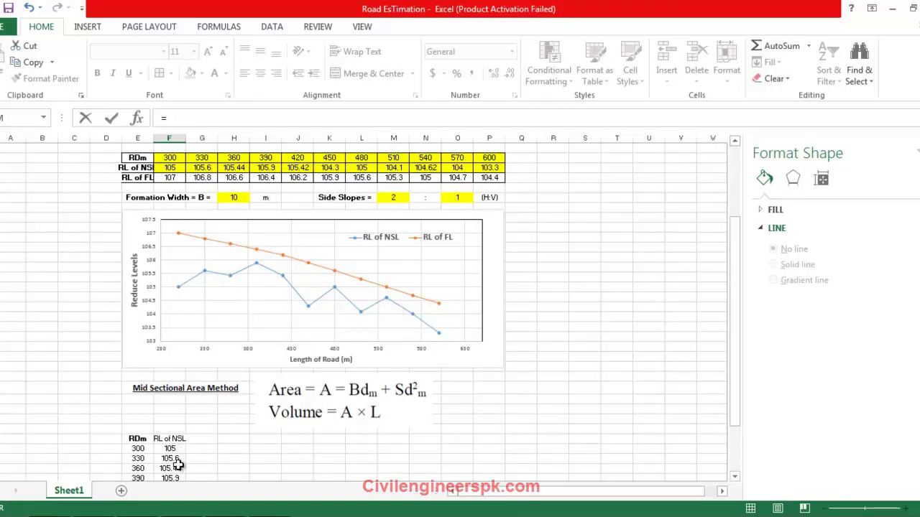
{"action": "scroll", "coordinate": [173, 477], "scroll_direction": "down", "scroll_amount": 1}
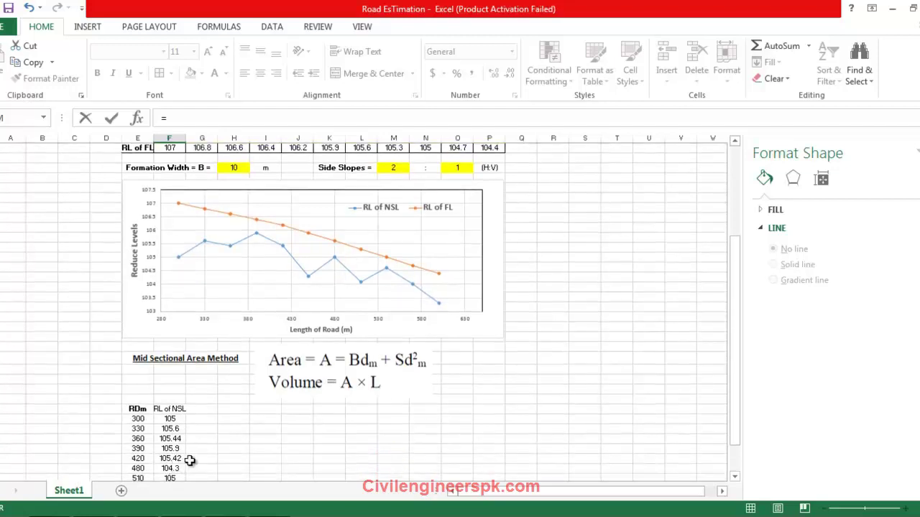
{"action": "scroll", "coordinate": [189, 461], "scroll_direction": "up", "scroll_amount": 1}
{"action": "scroll", "coordinate": [189, 461], "scroll_direction": "down", "scroll_amount": 1}
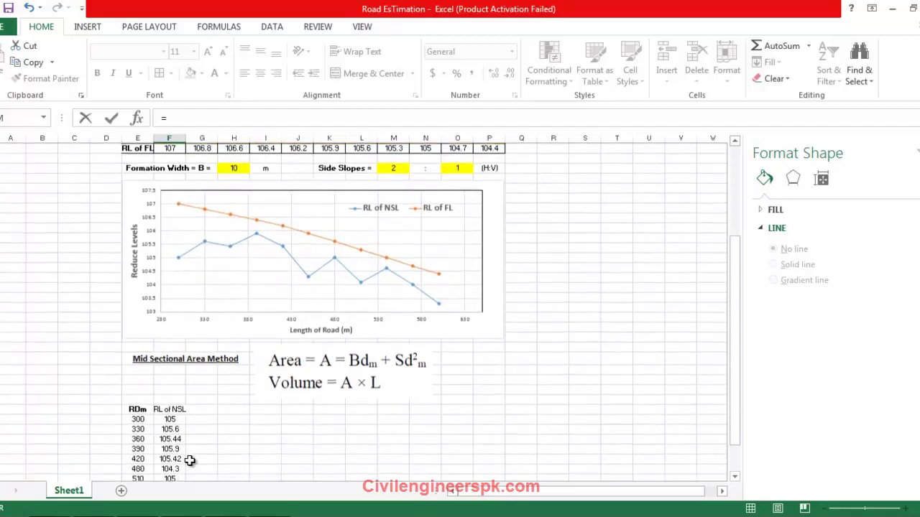
{"action": "scroll", "coordinate": [159, 465], "scroll_direction": "down", "scroll_amount": 1}
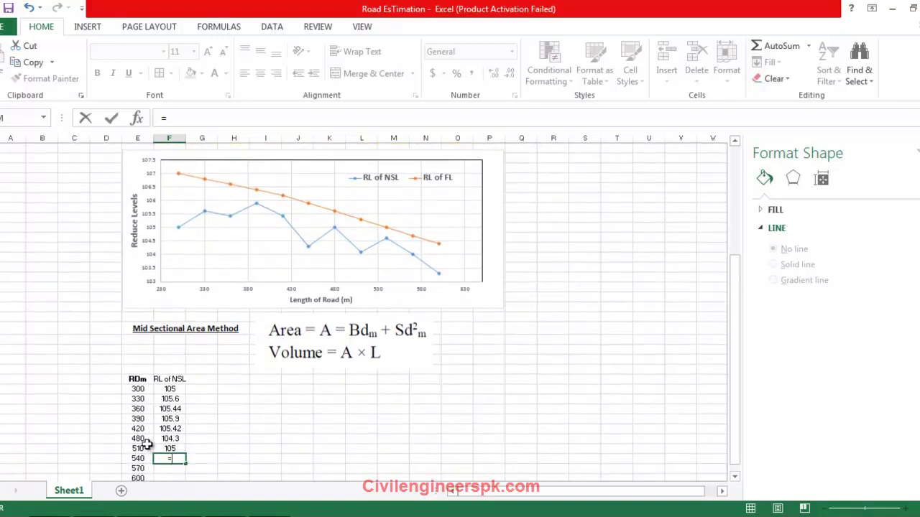
{"action": "scroll", "coordinate": [266, 467], "scroll_direction": "down", "scroll_amount": 1}
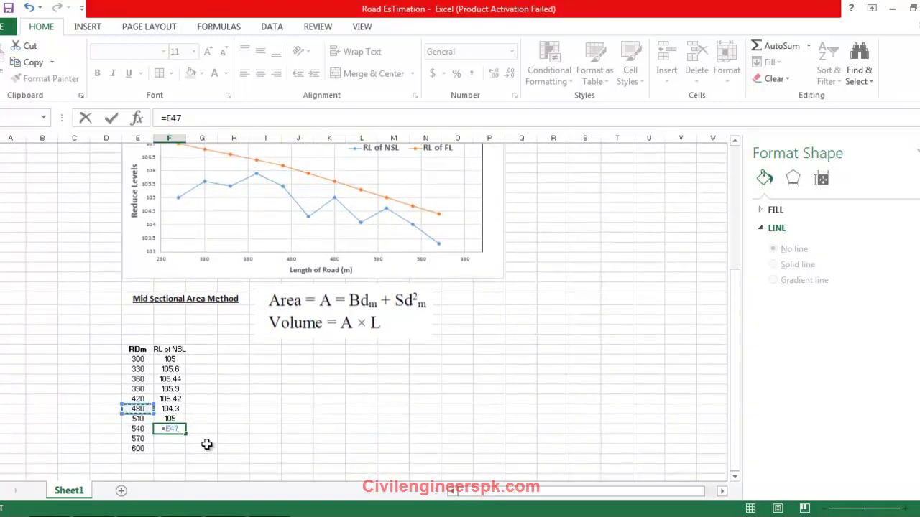
- Confirm the 540 row, then start a top-table link and delete two wrong references
{"action": "key", "text": "ctrl+Return"}
{"action": "type", "text": "="}
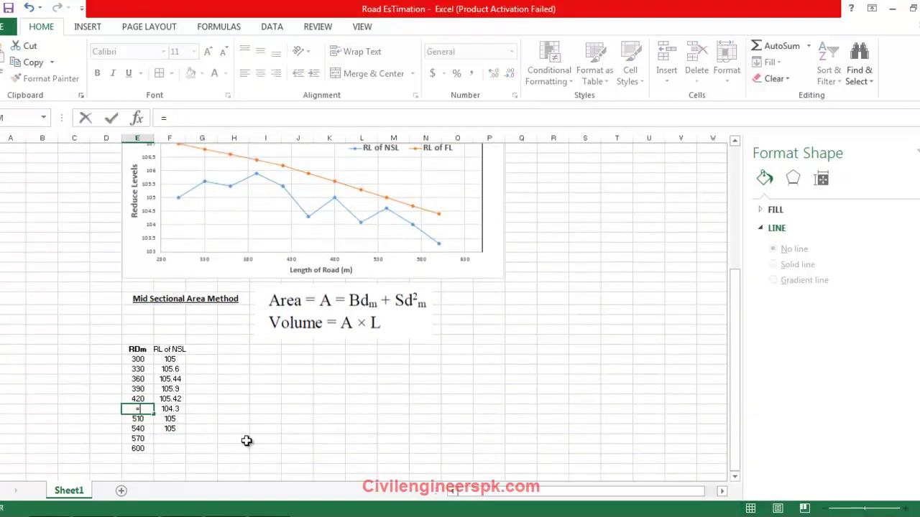
{"action": "scroll", "coordinate": [318, 201], "scroll_direction": "up", "scroll_amount": 3}
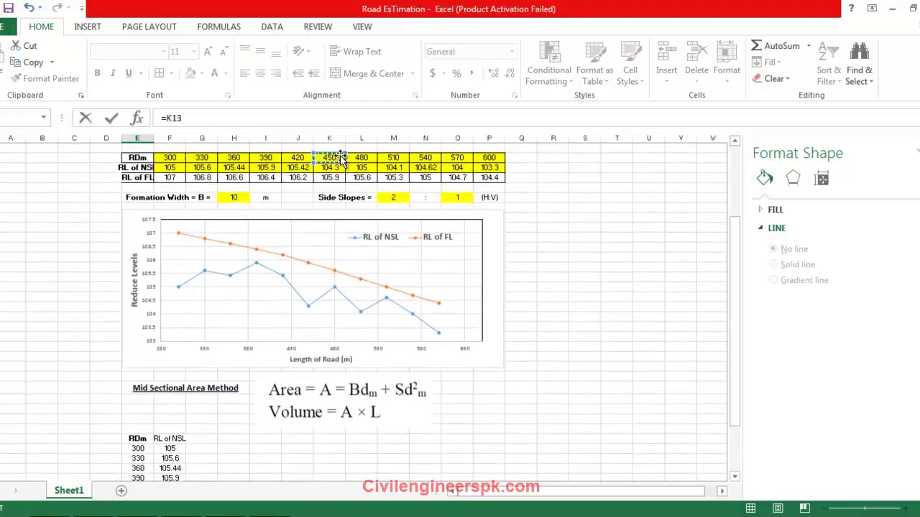
{"action": "scroll", "coordinate": [338, 304], "scroll_direction": "down", "scroll_amount": 1}
{"action": "key", "text": "BackSpace"}
{"action": "key", "text": "BackSpace"}
{"action": "key", "text": "BackSpace"}
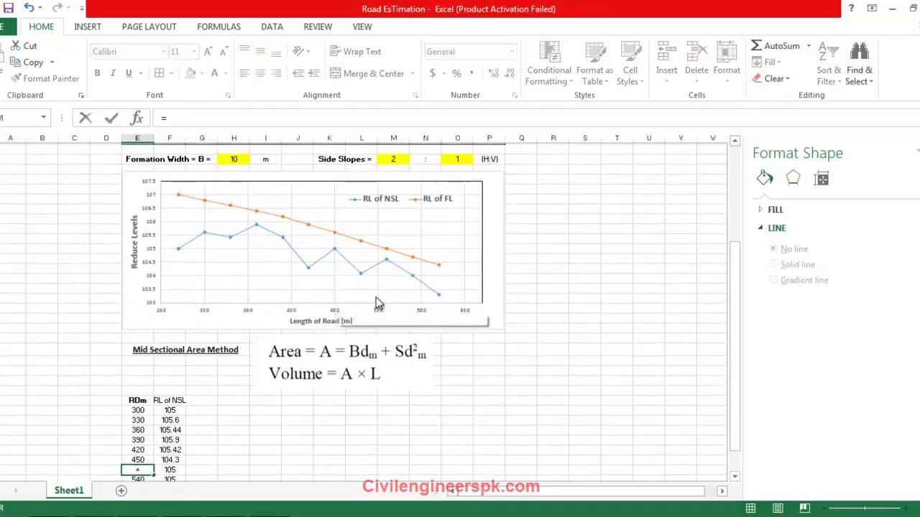
{"action": "scroll", "coordinate": [381, 227], "scroll_direction": "up", "scroll_amount": 2}
{"action": "scroll", "coordinate": [370, 226], "scroll_direction": "down", "scroll_amount": 2}
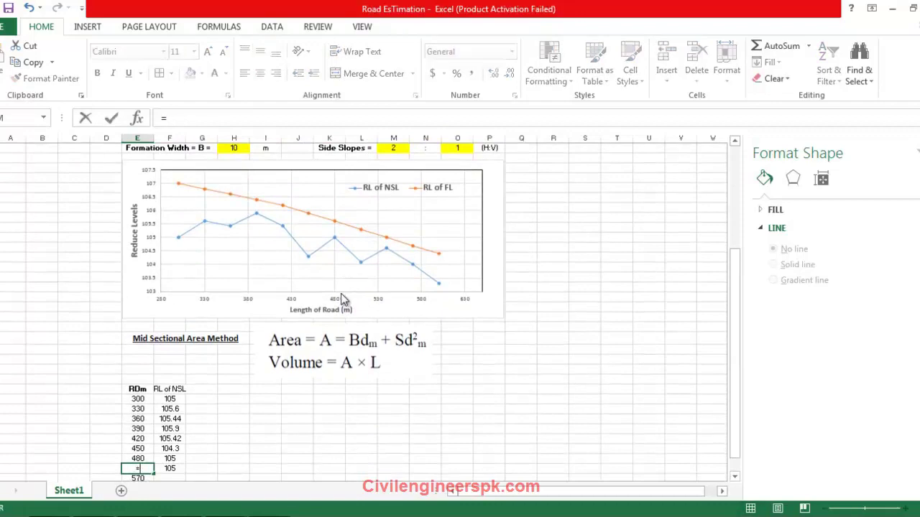
{"action": "scroll", "coordinate": [381, 209], "scroll_direction": "up", "scroll_amount": 1}
{"action": "scroll", "coordinate": [381, 205], "scroll_direction": "up", "scroll_amount": 1}
{"action": "left_click", "coordinate": [390, 164]}
{"action": "scroll", "coordinate": [390, 232], "scroll_direction": "down", "scroll_amount": 2}
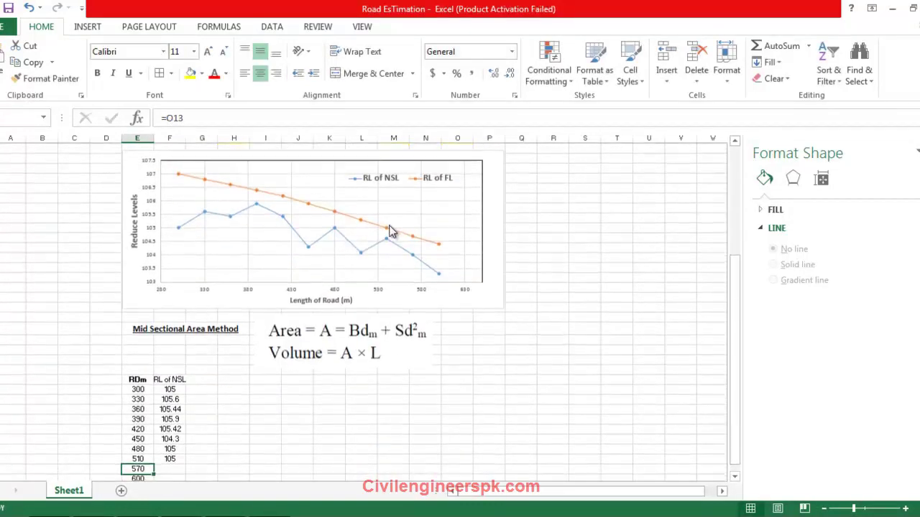
{"action": "scroll", "coordinate": [386, 246], "scroll_direction": "down", "scroll_amount": 1}
{"action": "key", "text": "BackSpace"}
{"action": "key", "text": "BackSpace"}
{"action": "key", "text": "BackSpace"}
- Add 600 below 570 in the RDm list, linked to the top table's P13
{"action": "scroll", "coordinate": [402, 227], "scroll_direction": "up", "scroll_amount": 3}
{"action": "scroll", "coordinate": [425, 279], "scroll_direction": "down", "scroll_amount": 2}
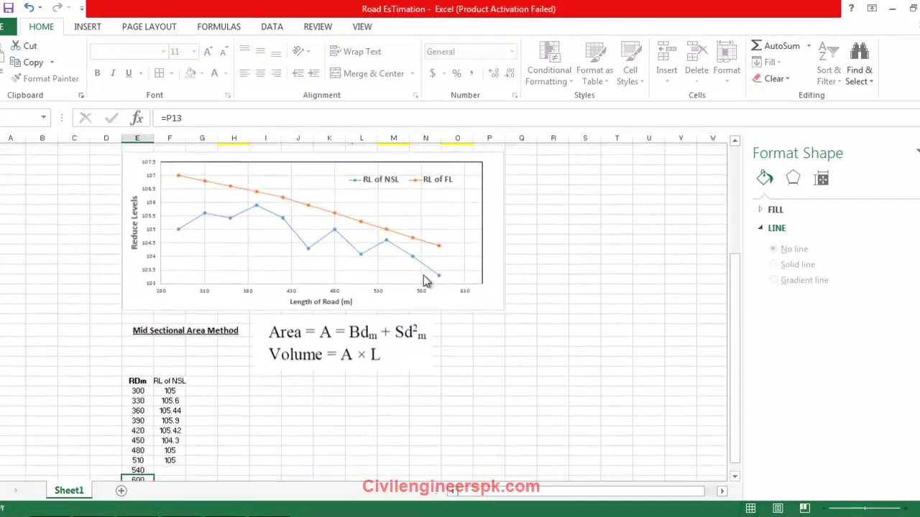
{"action": "scroll", "coordinate": [415, 322], "scroll_direction": "up", "scroll_amount": 3}
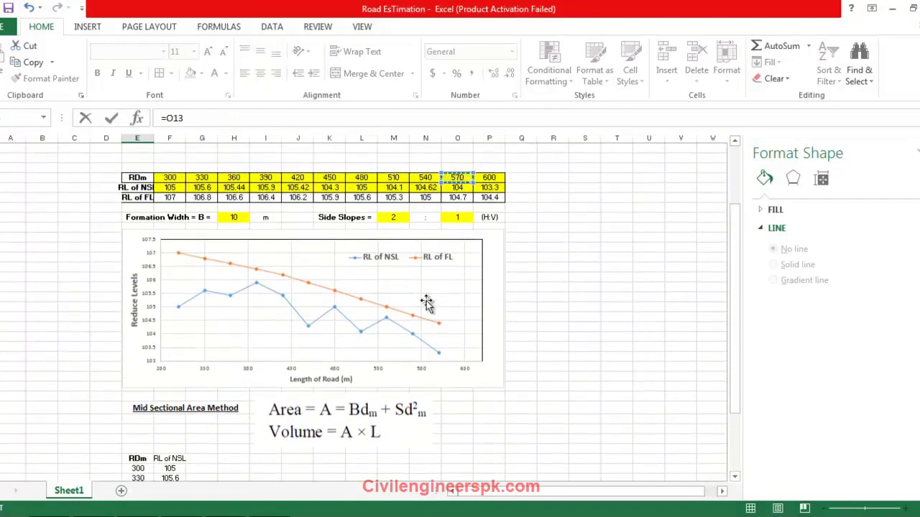
{"action": "scroll", "coordinate": [421, 308], "scroll_direction": "down", "scroll_amount": 4}
{"action": "scroll", "coordinate": [474, 242], "scroll_direction": "up", "scroll_amount": 3}
{"action": "scroll", "coordinate": [492, 165], "scroll_direction": "up", "scroll_amount": 2}
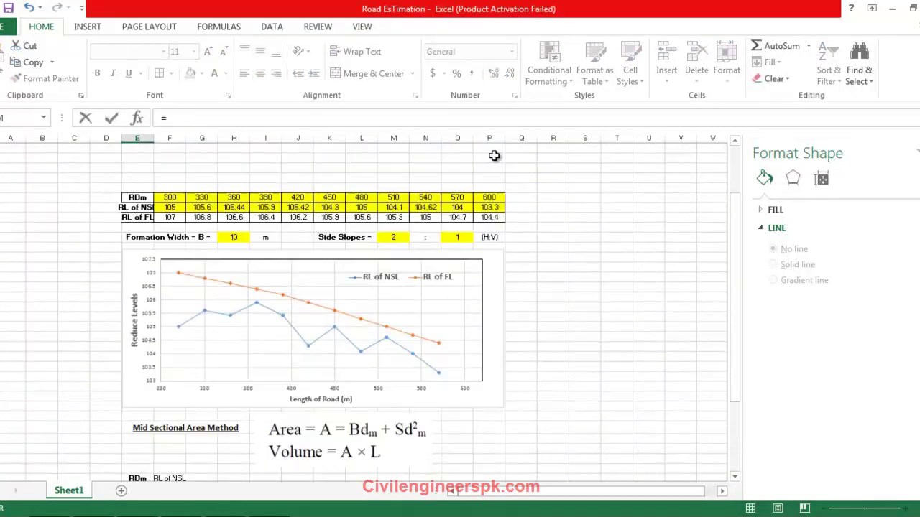
{"action": "key", "text": "Return"}
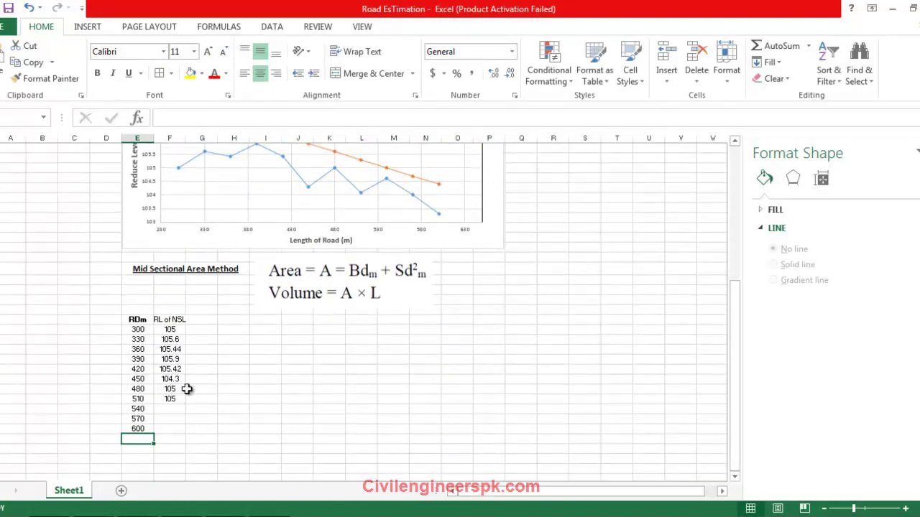
{"action": "scroll", "coordinate": [215, 384], "scroll_direction": "up", "scroll_amount": 4}
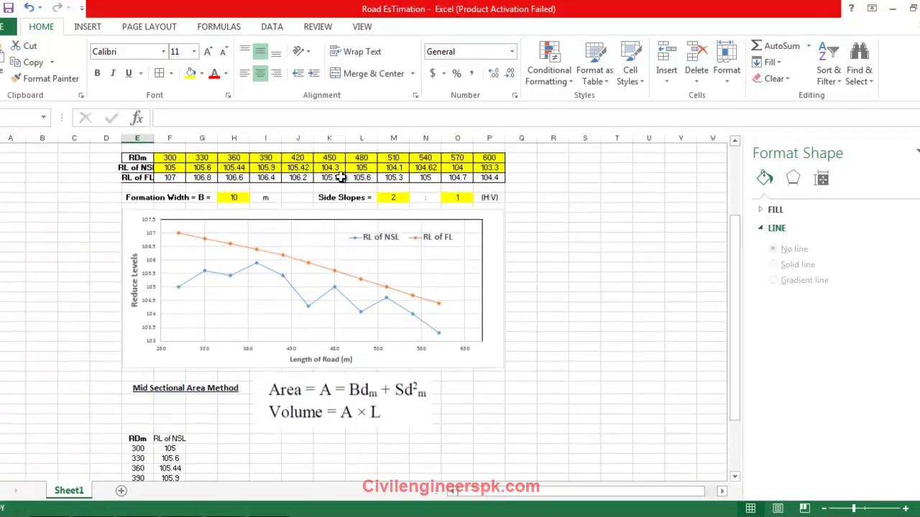
{"action": "scroll", "coordinate": [288, 324], "scroll_direction": "down", "scroll_amount": 2}
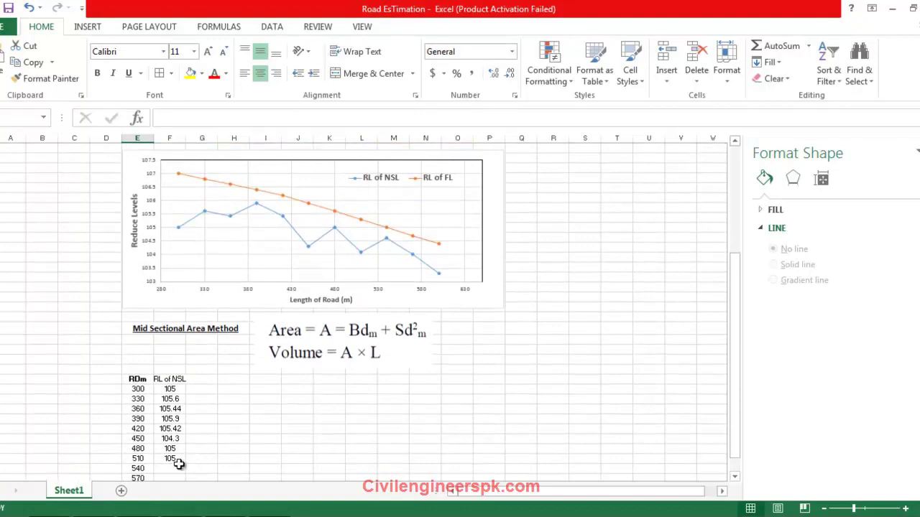
- Relink the RL of NSL cell beside 510 to the top table's value
{"action": "left_click", "coordinate": [176, 466]}
{"action": "type", "text": "="}
{"action": "scroll", "coordinate": [388, 302], "scroll_direction": "up", "scroll_amount": 4}
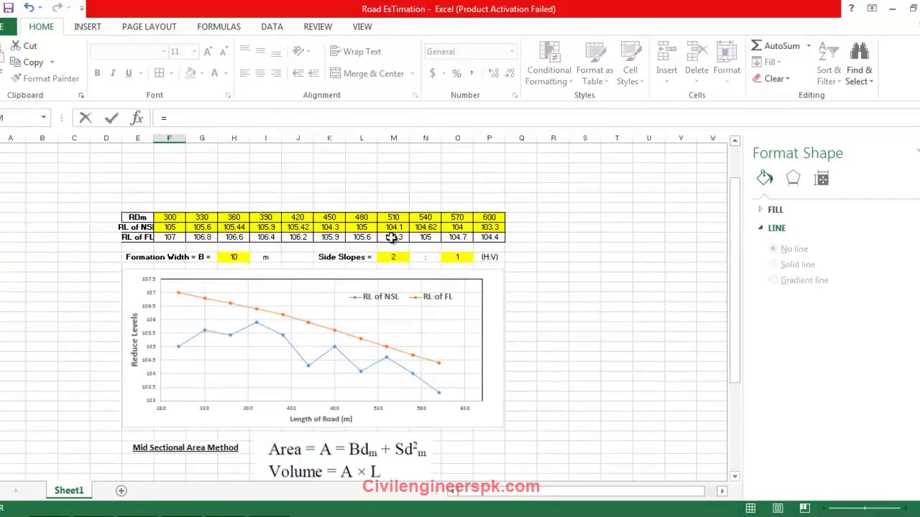
{"action": "left_click", "coordinate": [398, 237]}
{"action": "key", "text": "Return"}
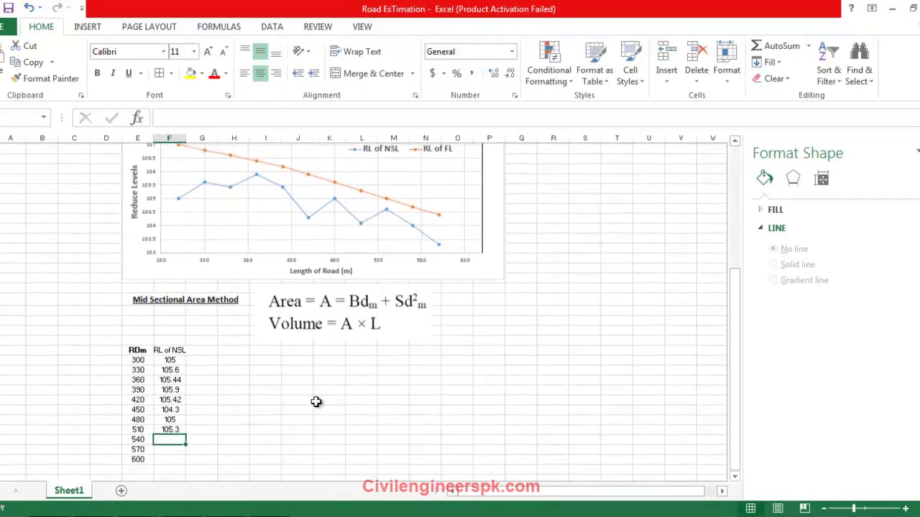
{"action": "type", "text": "="}
{"action": "scroll", "coordinate": [298, 428], "scroll_direction": "up", "scroll_amount": 4}
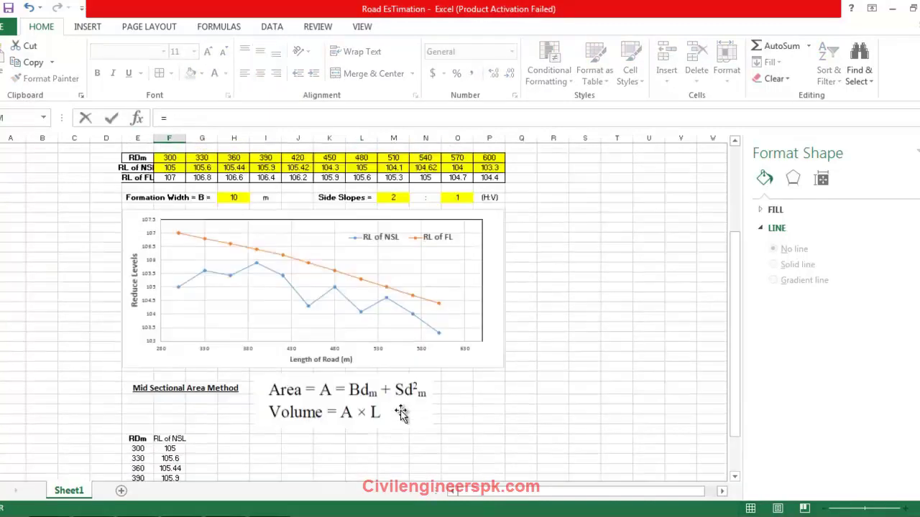
{"action": "left_click", "coordinate": [424, 180]}
{"action": "key", "text": "Return"}
- Link the cell beside 540 so it shows 104
{"action": "type", "text": "="}
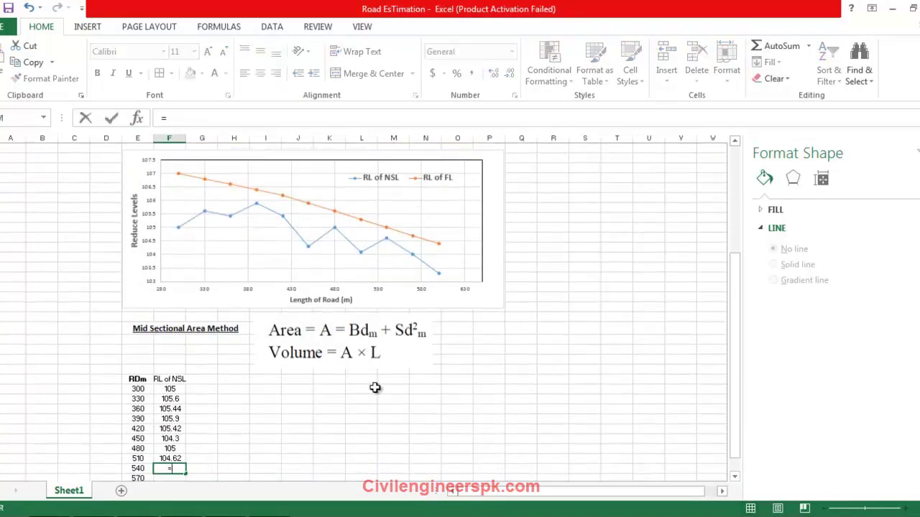
{"action": "scroll", "coordinate": [376, 388], "scroll_direction": "up", "scroll_amount": 4}
{"action": "key", "text": "Return"}
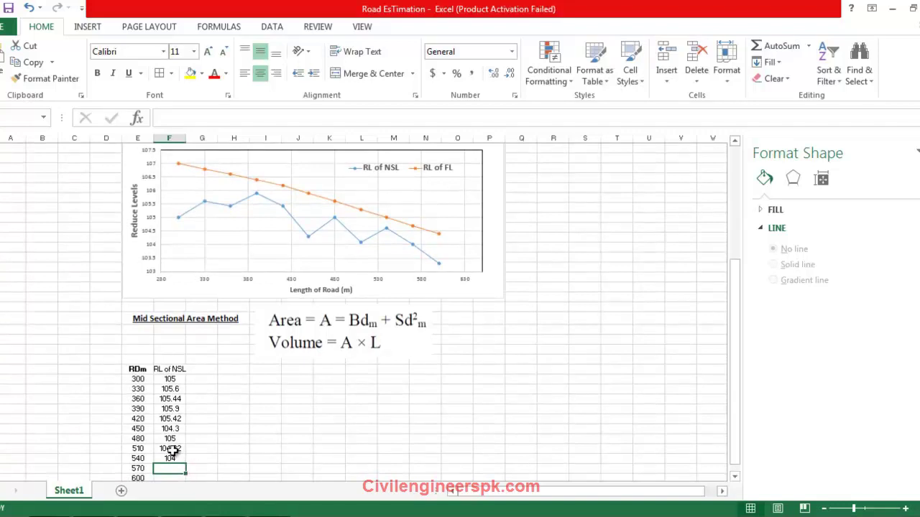
{"action": "scroll", "coordinate": [338, 381], "scroll_direction": "up", "scroll_amount": 2}
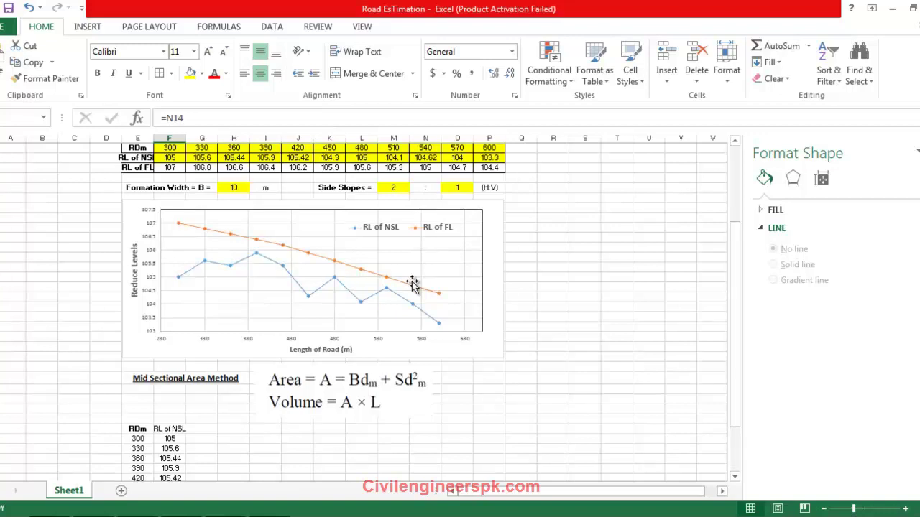
{"action": "scroll", "coordinate": [412, 283], "scroll_direction": "down", "scroll_amount": 1}
- Redo the 450 and 480 rows' links so the 480 row shows 105
{"action": "left_click", "coordinate": [181, 462]}
{"action": "type", "text": "="}
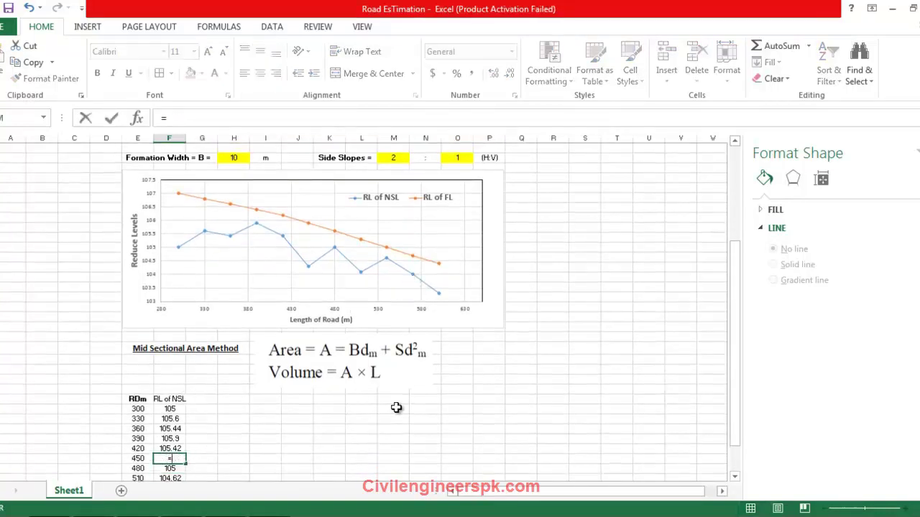
{"action": "scroll", "coordinate": [396, 410], "scroll_direction": "up", "scroll_amount": 1}
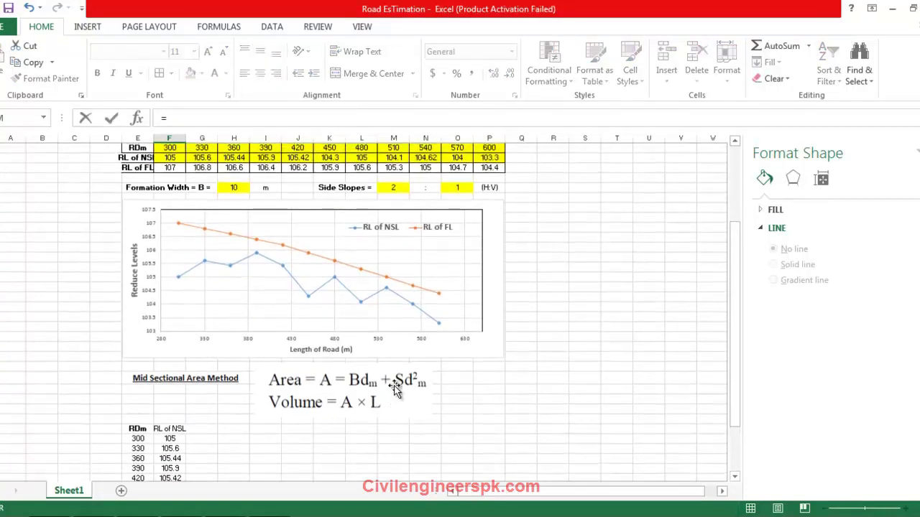
{"action": "scroll", "coordinate": [395, 389], "scroll_direction": "down", "scroll_amount": 1}
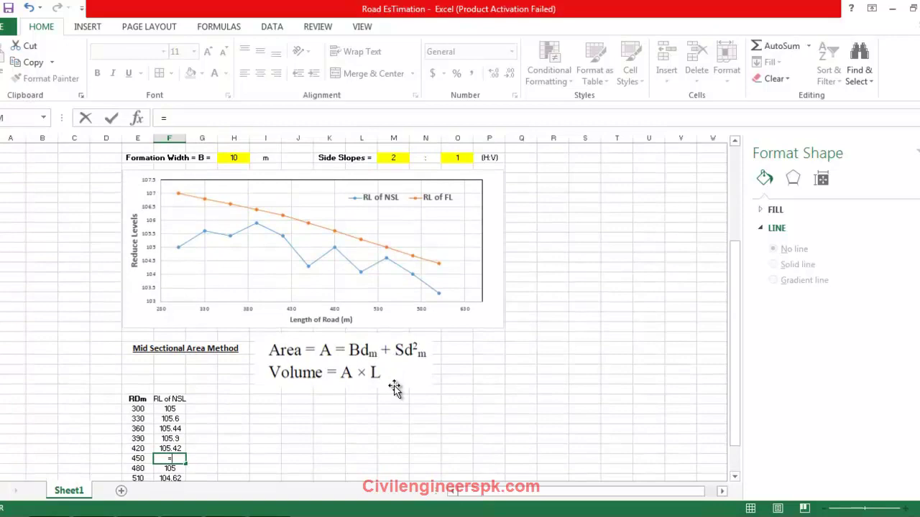
{"action": "scroll", "coordinate": [394, 388], "scroll_direction": "up", "scroll_amount": 1}
{"action": "left_click", "coordinate": [335, 158]}
{"action": "left_click", "coordinate": [361, 158]}
{"action": "scroll", "coordinate": [366, 150], "scroll_direction": "down", "scroll_amount": 1}
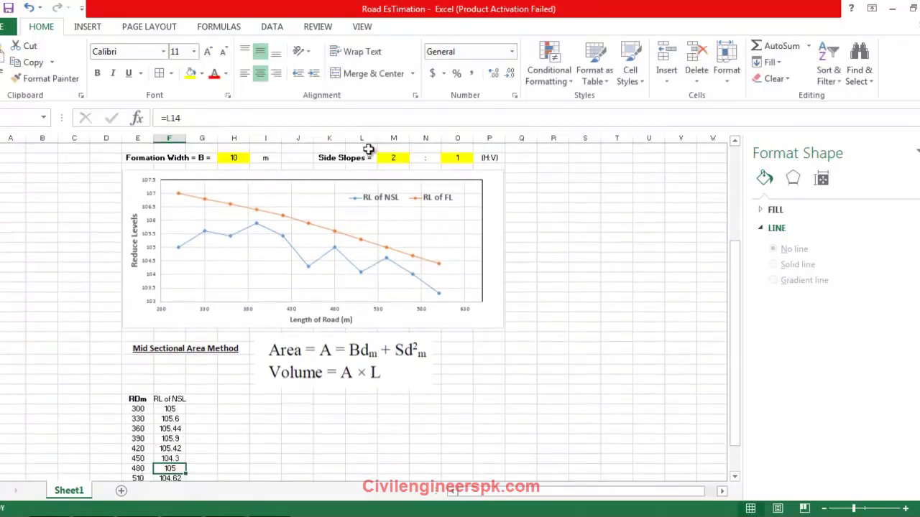
{"action": "scroll", "coordinate": [366, 172], "scroll_direction": "up", "scroll_amount": 1}
{"action": "scroll", "coordinate": [335, 313], "scroll_direction": "down", "scroll_amount": 1}
{"action": "type", "text": "="}
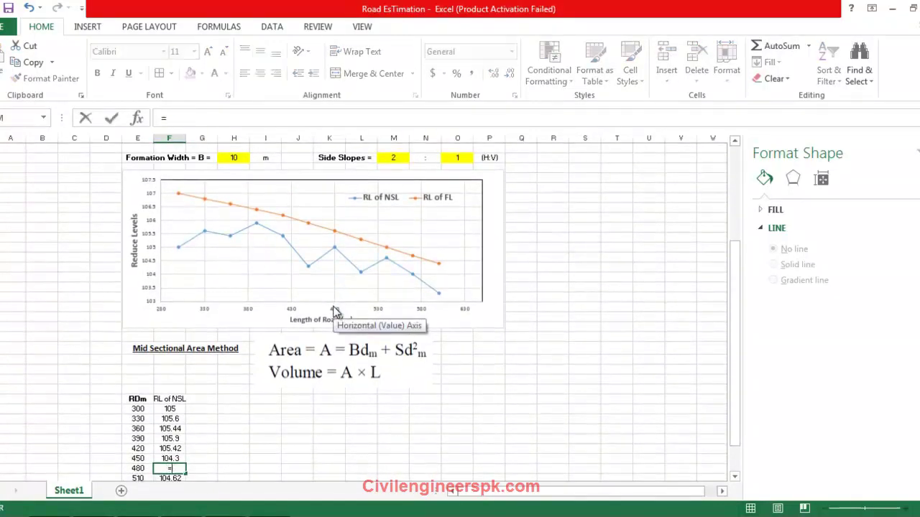
{"action": "scroll", "coordinate": [380, 312], "scroll_direction": "up", "scroll_amount": 2}
{"action": "key", "text": "Return"}
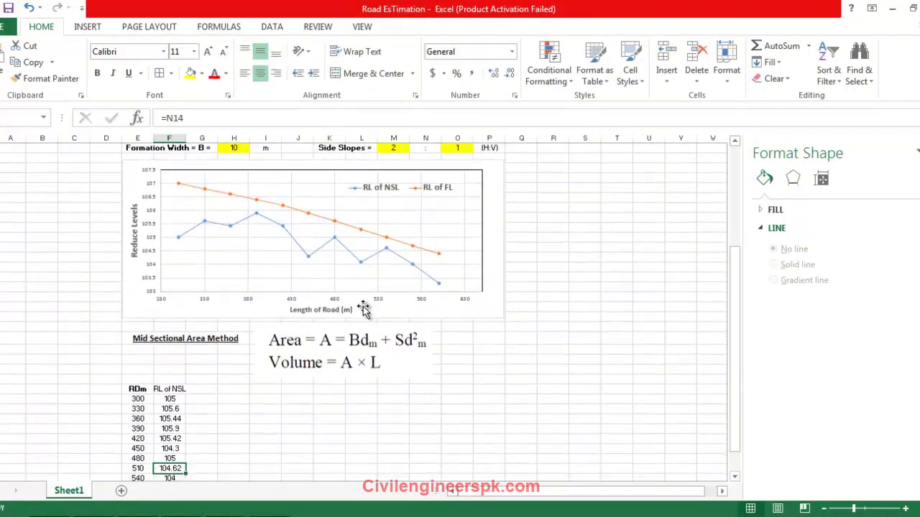
- Link the 510 and 540 rows to the top values 104.1 and 104.62
{"action": "scroll", "coordinate": [363, 306], "scroll_direction": "down", "scroll_amount": 1}
{"action": "type", "text": "="}
{"action": "scroll", "coordinate": [449, 291], "scroll_direction": "up", "scroll_amount": 3}
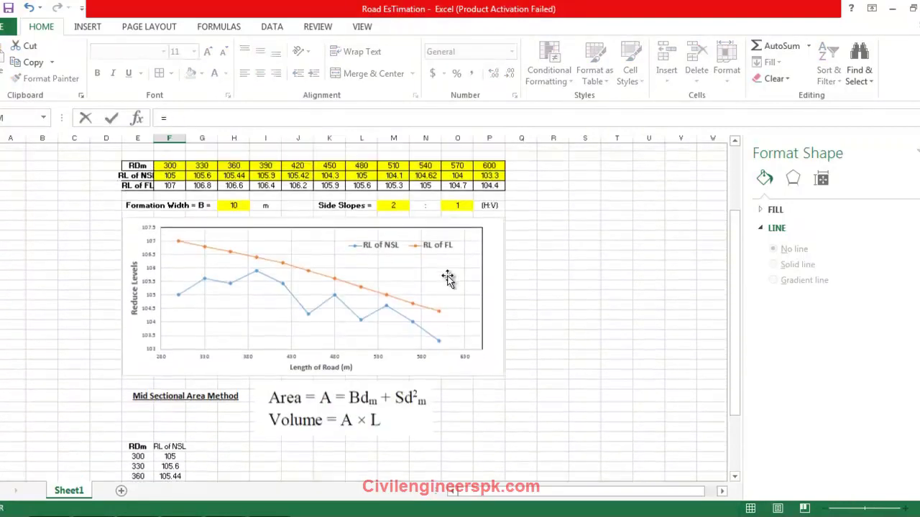
{"action": "left_click", "coordinate": [420, 182]}
{"action": "key", "text": "Return"}
{"action": "type", "text": "="}
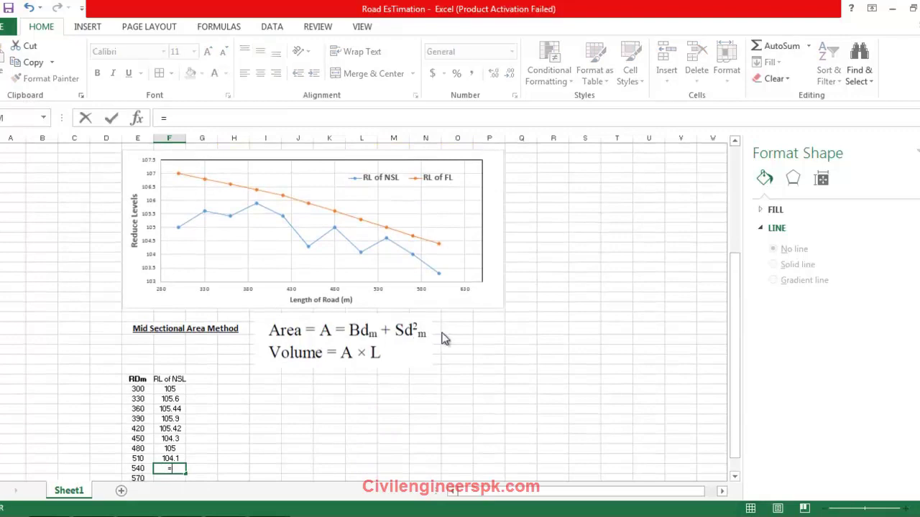
{"action": "scroll", "coordinate": [439, 337], "scroll_direction": "up", "scroll_amount": 3}
{"action": "left_click", "coordinate": [430, 230]}
{"action": "key", "text": "Return"}
- Link the 570 and 600 rows to the top values 104 and 103.3
{"action": "type", "text": "="}
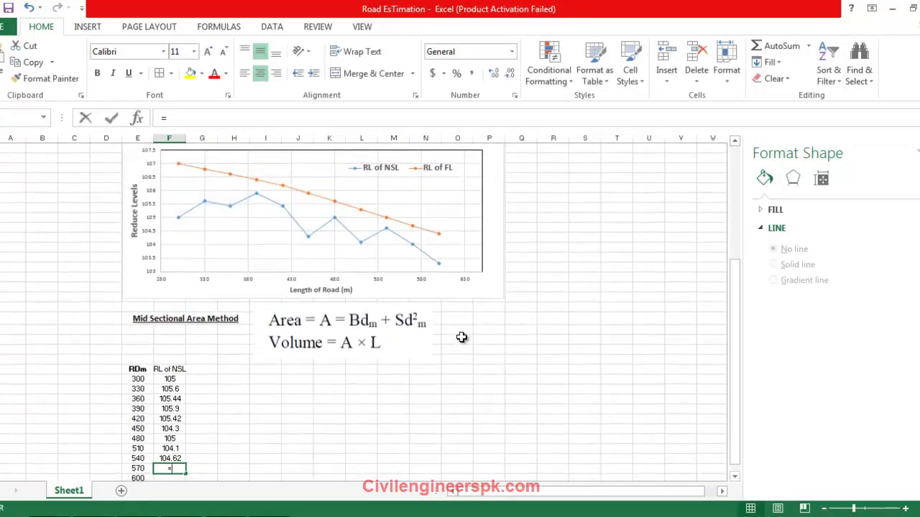
{"action": "scroll", "coordinate": [461, 337], "scroll_direction": "up", "scroll_amount": 3}
{"action": "left_click", "coordinate": [459, 183]}
{"action": "key", "text": "Return"}
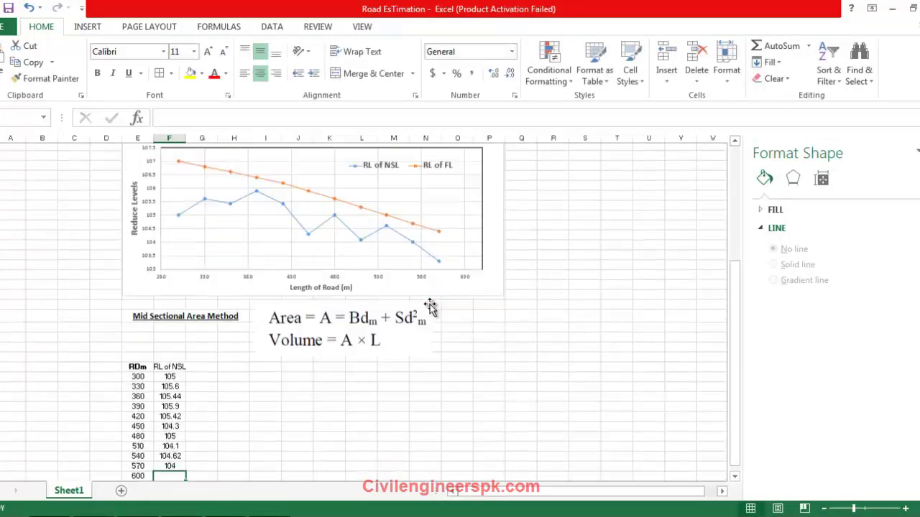
{"action": "type", "text": "="}
{"action": "scroll", "coordinate": [489, 237], "scroll_direction": "up", "scroll_amount": 3}
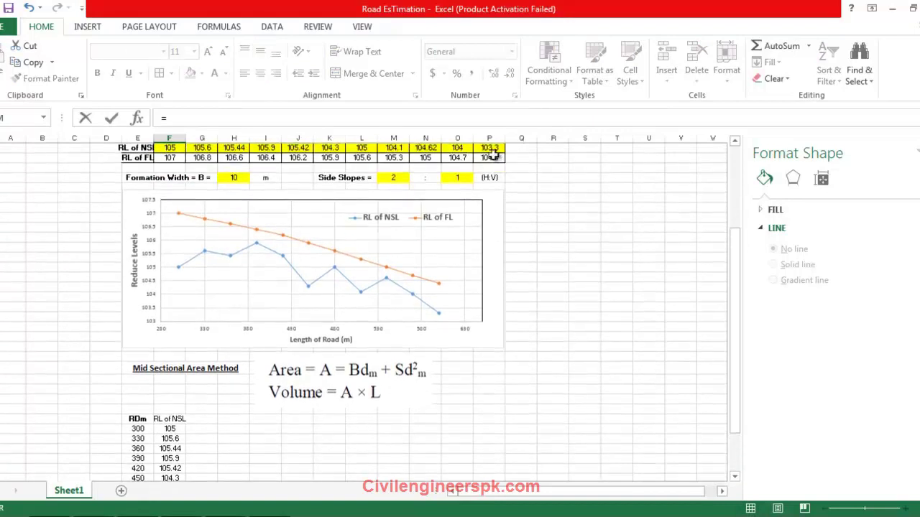
{"action": "left_click", "coordinate": [489, 146]}
{"action": "key", "text": "Return"}
- Autofit column F so the RL of NSL heading fits
{"action": "left_click", "coordinate": [172, 350]}
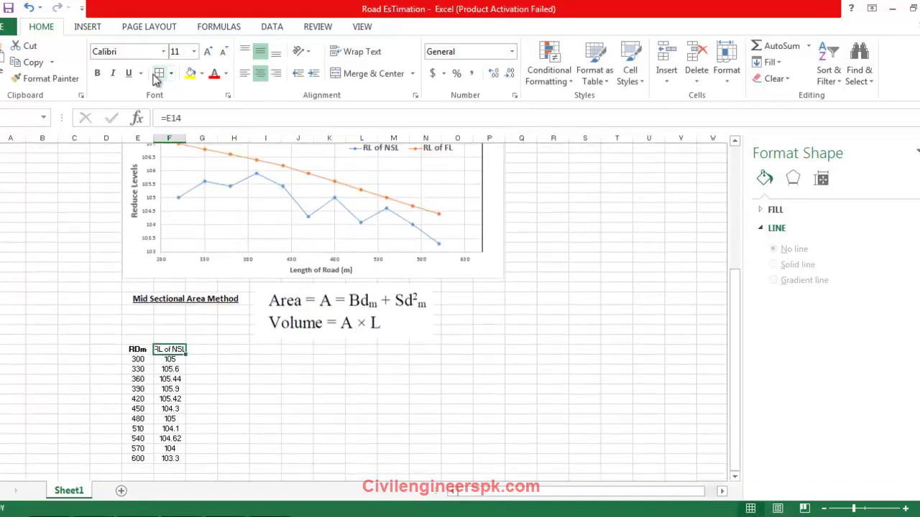
{"action": "double_click", "coordinate": [186, 138]}
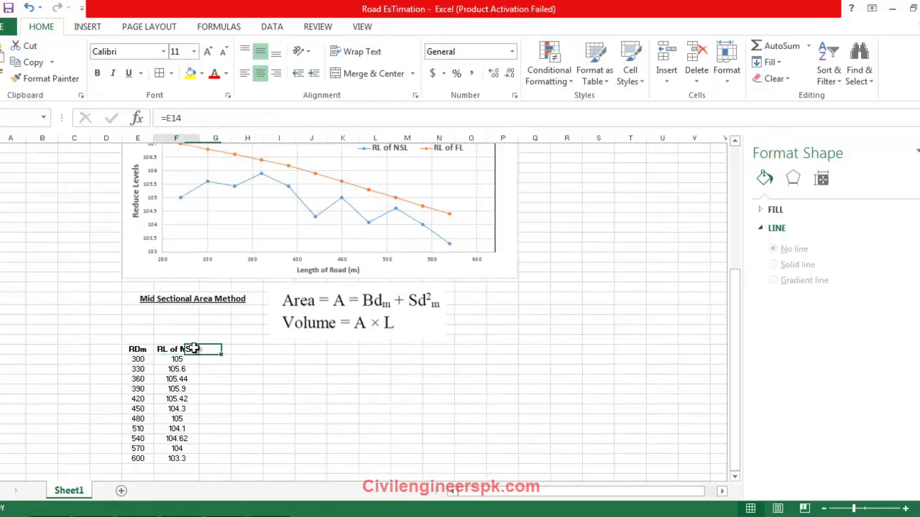
{"action": "mouse_move", "coordinate": [199, 356]}
{"action": "left_mouse_down"}
{"action": "mouse_move", "coordinate": [211, 361]}
{"action": "mouse_move", "coordinate": [197, 355]}
{"action": "left_mouse_up"}
- Begin a formula in G41 for an RL of FL heading linked to the top table
{"action": "left_click", "coordinate": [204, 359]}
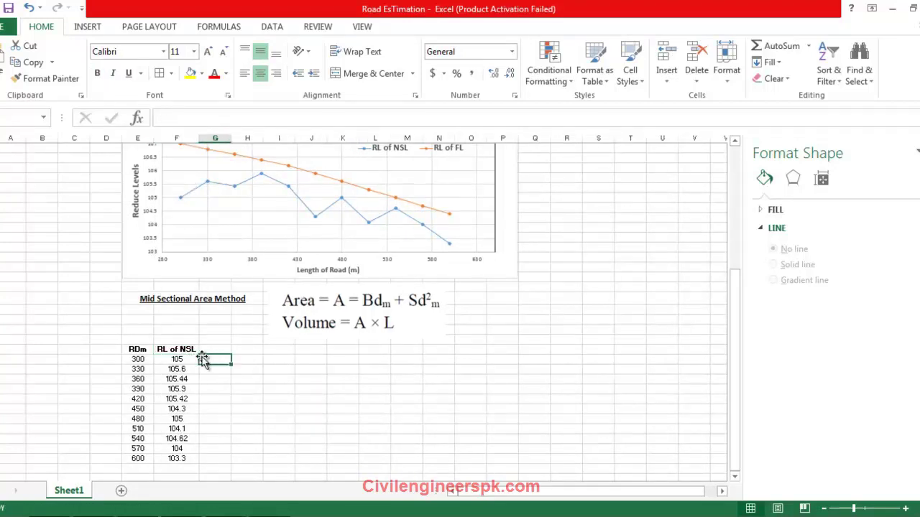
{"action": "type", "text": "="}
{"action": "scroll", "coordinate": [216, 356], "scroll_direction": "up", "scroll_amount": 4}
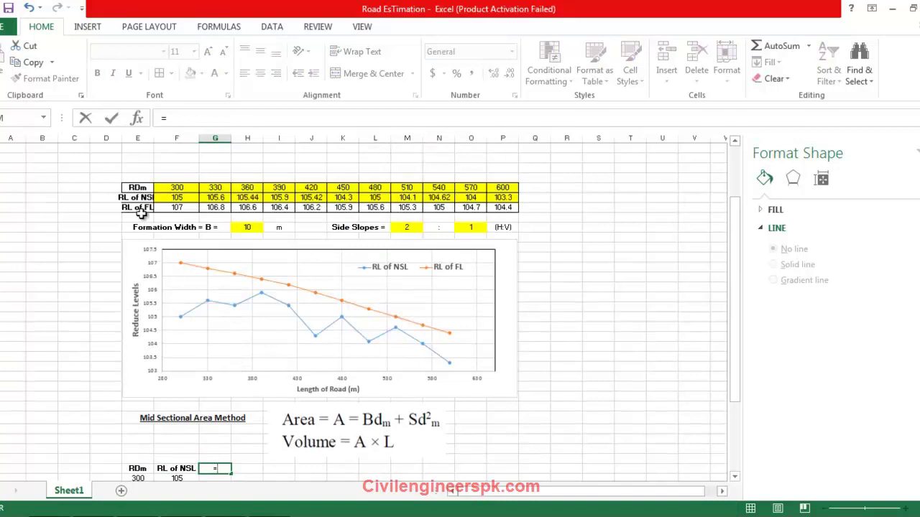